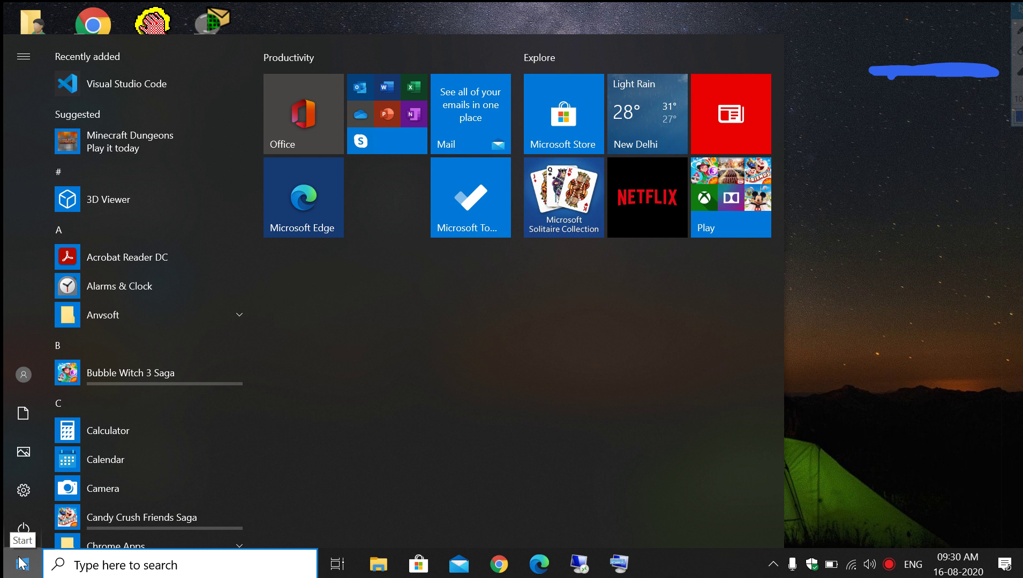
Open Paint and widen the blank canvas to 1902 × 892 px.
type("pai")
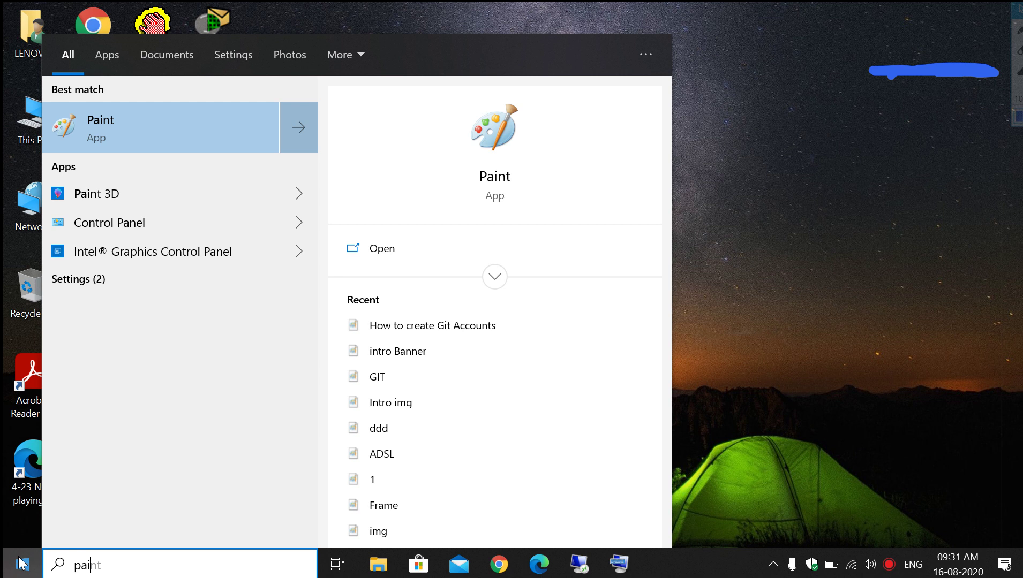
key("Return")
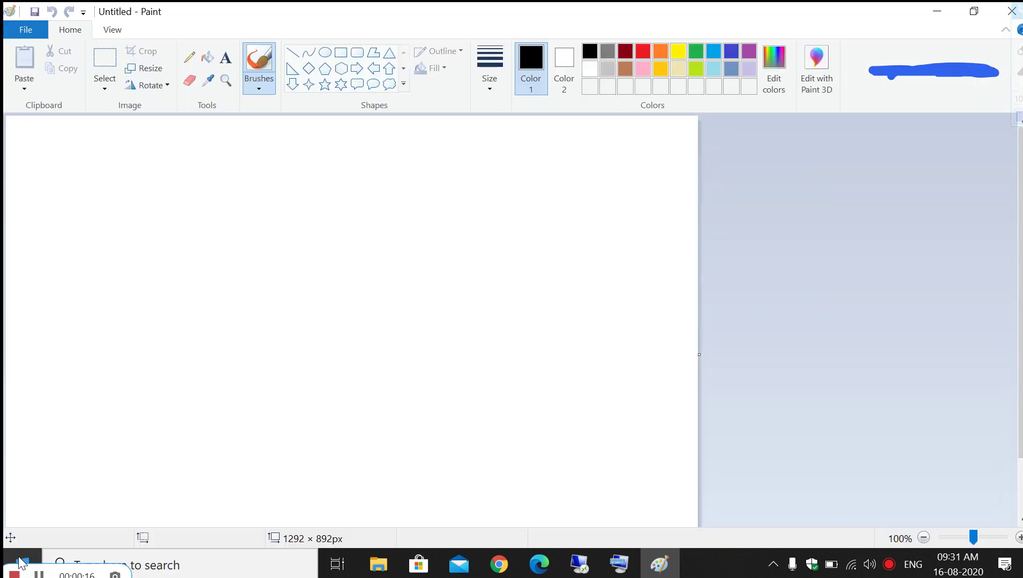
left_click(620, 466)
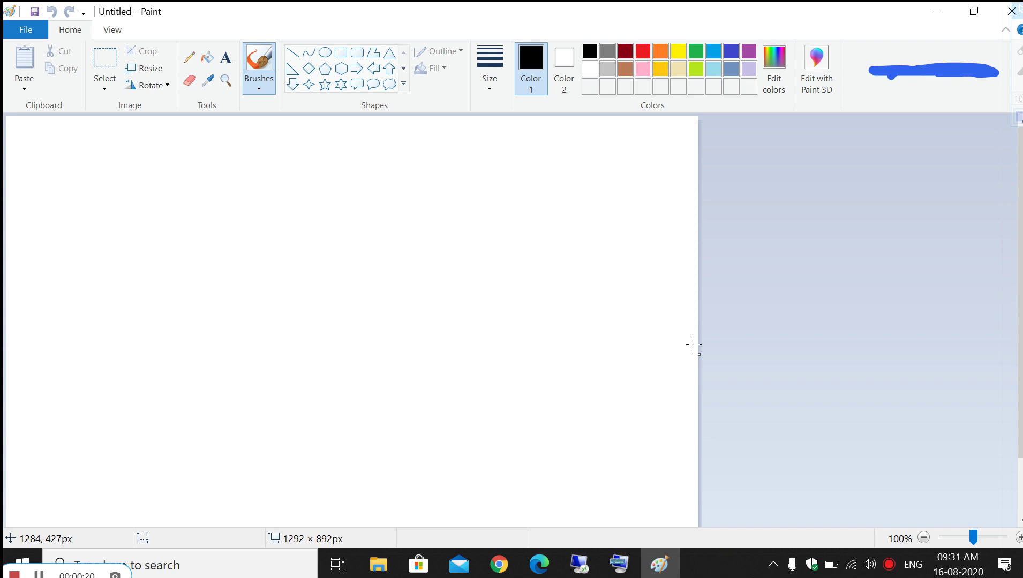
left_click_drag(699, 352, 1020, 330)
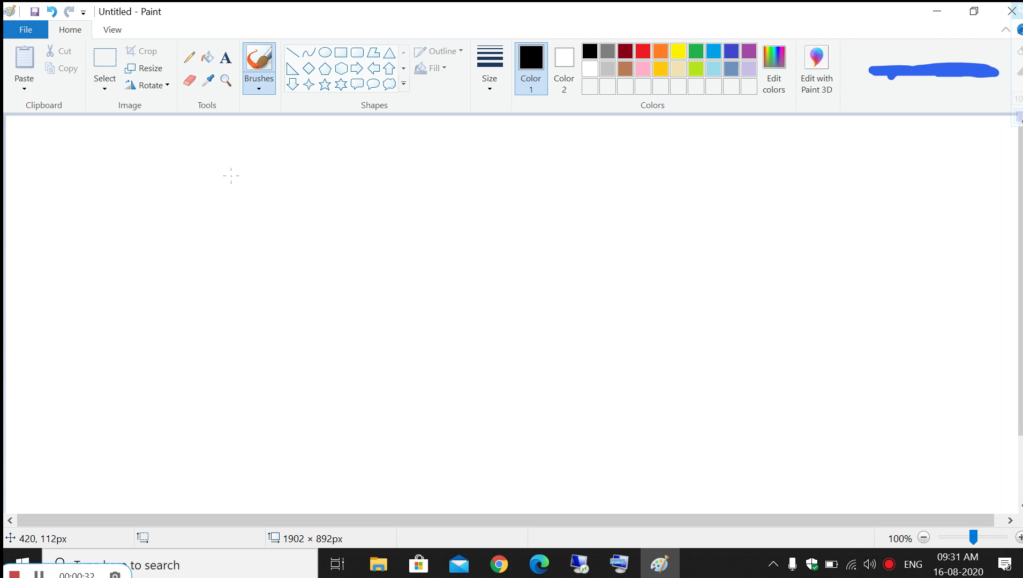
Brush a circle inside a box, a line from that box forking into two branches, and a separate smaller box with a horizontal line.
mouse_move(231, 176)
left_mouse_down()
mouse_move(232, 199)
mouse_move(252, 202)
mouse_move(266, 181)
mouse_move(241, 168)
mouse_move(230, 177)
left_mouse_up()
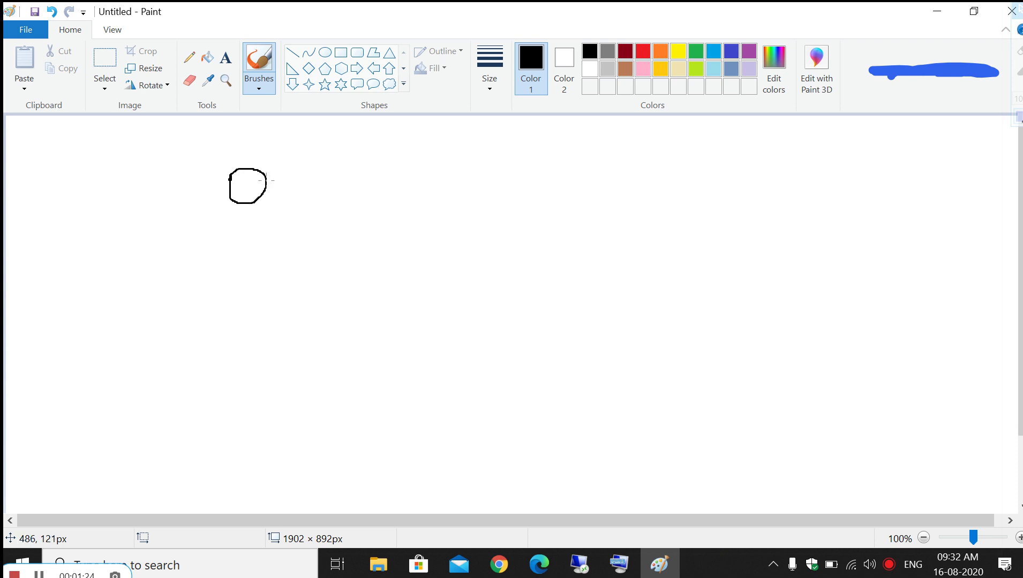
mouse_move(217, 154)
left_mouse_down()
mouse_move(215, 218)
mouse_move(271, 234)
mouse_move(313, 171)
mouse_move(312, 152)
mouse_move(219, 158)
left_mouse_up()
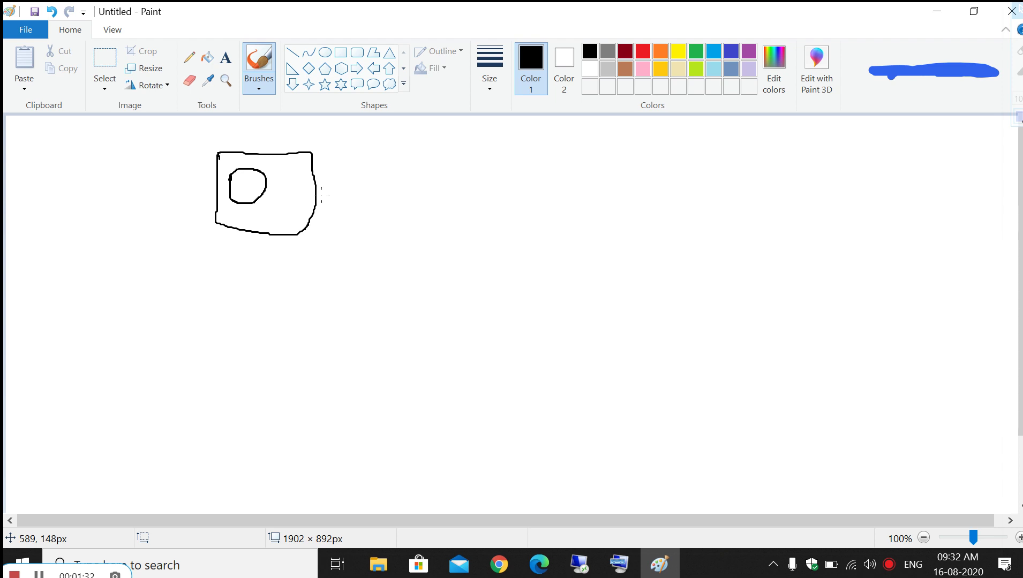
mouse_move(317, 196)
left_mouse_down()
mouse_move(413, 201)
mouse_move(448, 167)
mouse_move(410, 208)
mouse_move(486, 255)
left_mouse_up()
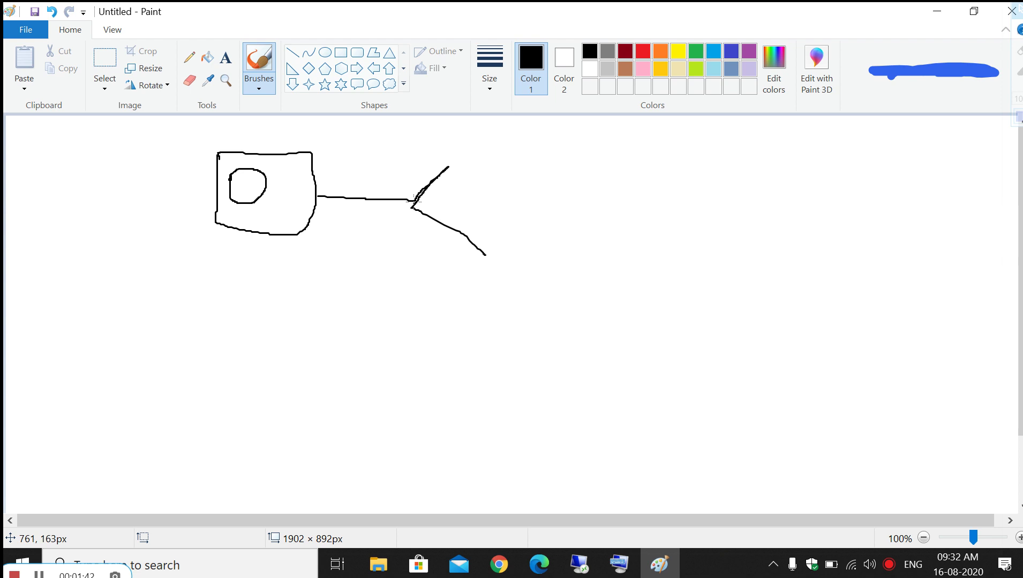
left_click_drag(430, 186, 458, 155)
left_click_drag(655, 159, 762, 156)
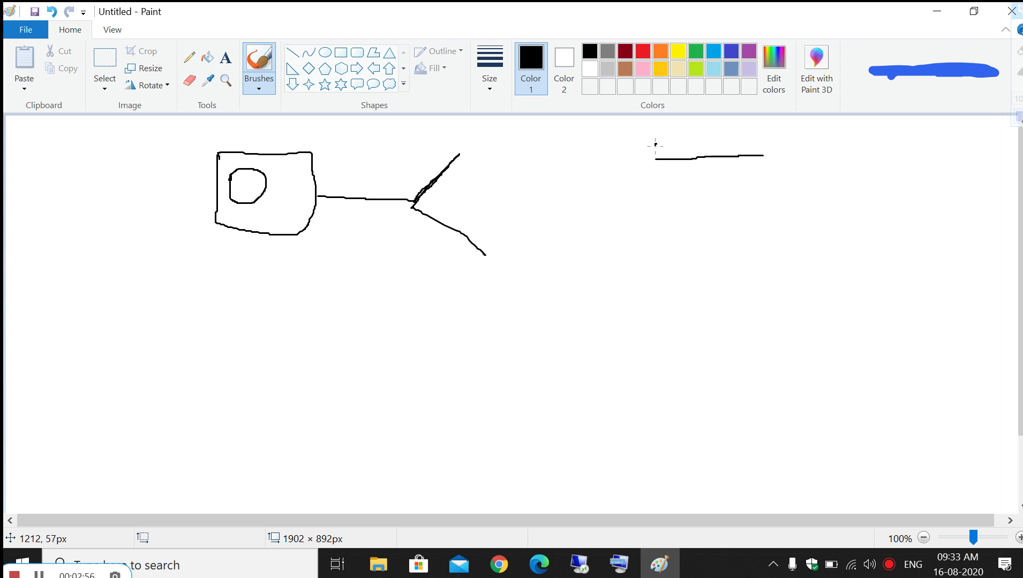
mouse_move(655, 144)
left_mouse_down()
mouse_move(655, 189)
mouse_move(601, 196)
mouse_move(602, 156)
mouse_move(658, 142)
left_mouse_up()
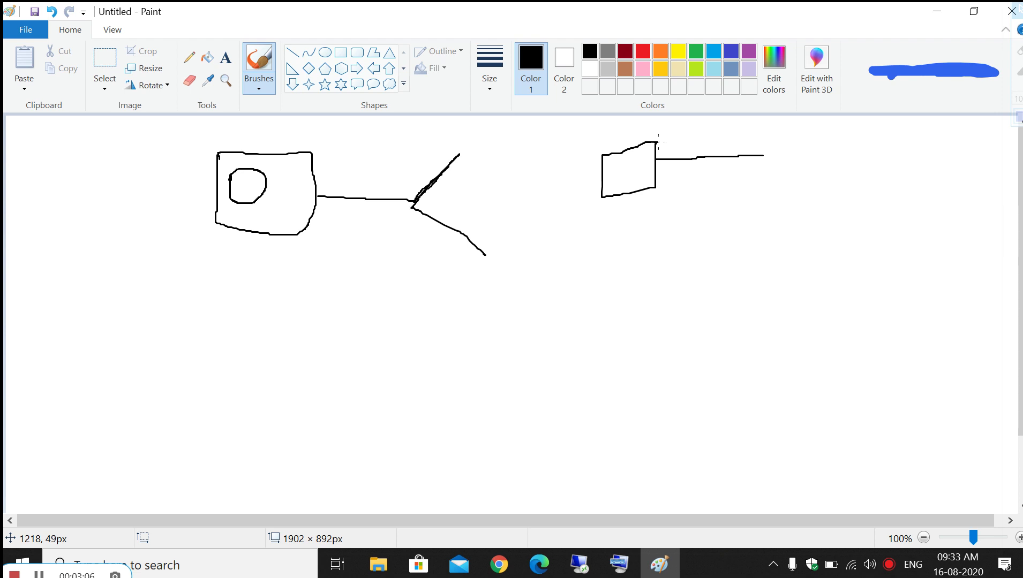
Switch to the Azure portal in Chrome and copy the public IP address of the GIT virtual machine.
left_click(934, 23)
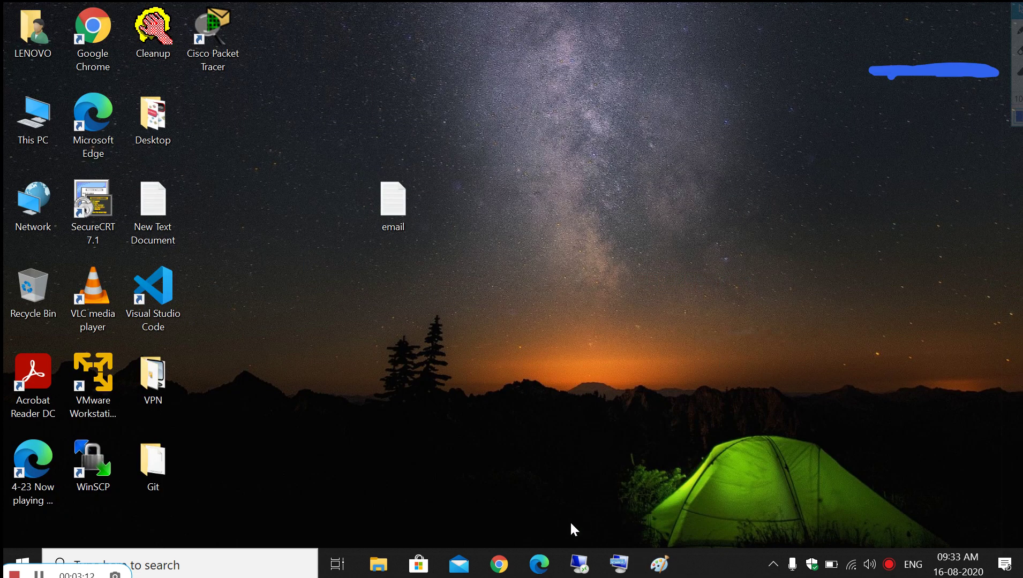
mouse_move(504, 563)
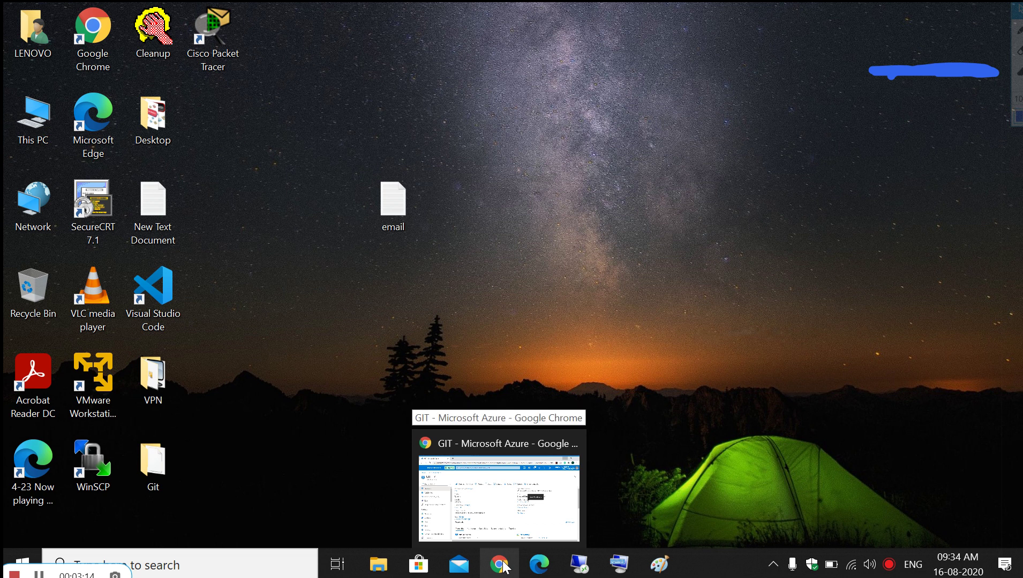
left_click(541, 517)
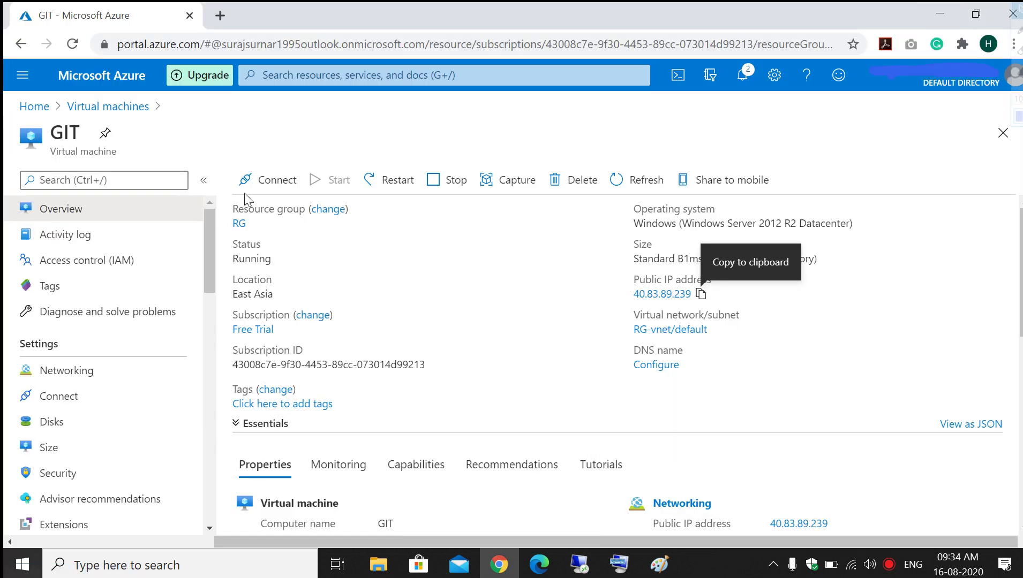
left_click(130, 119)
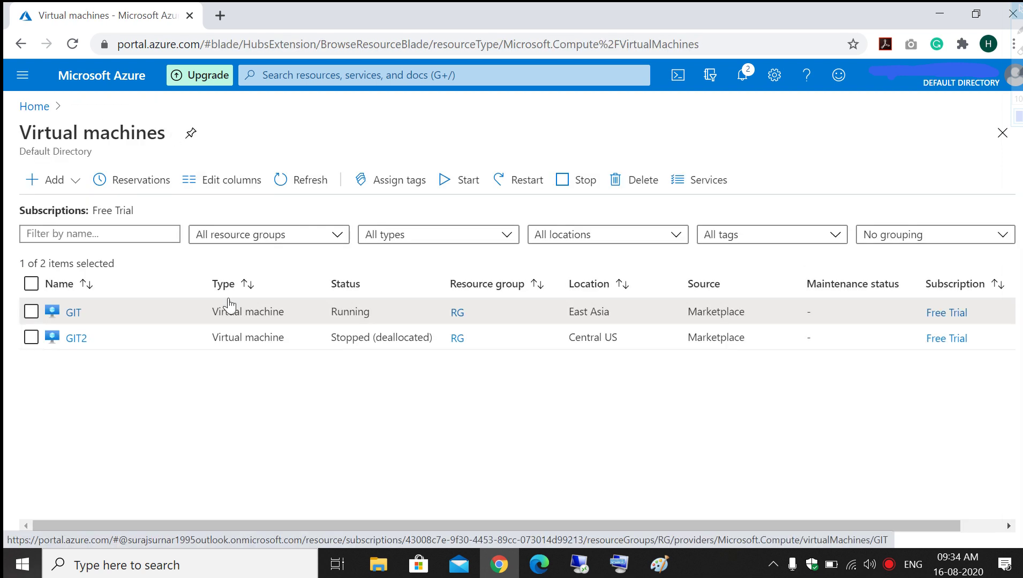
left_click(73, 313)
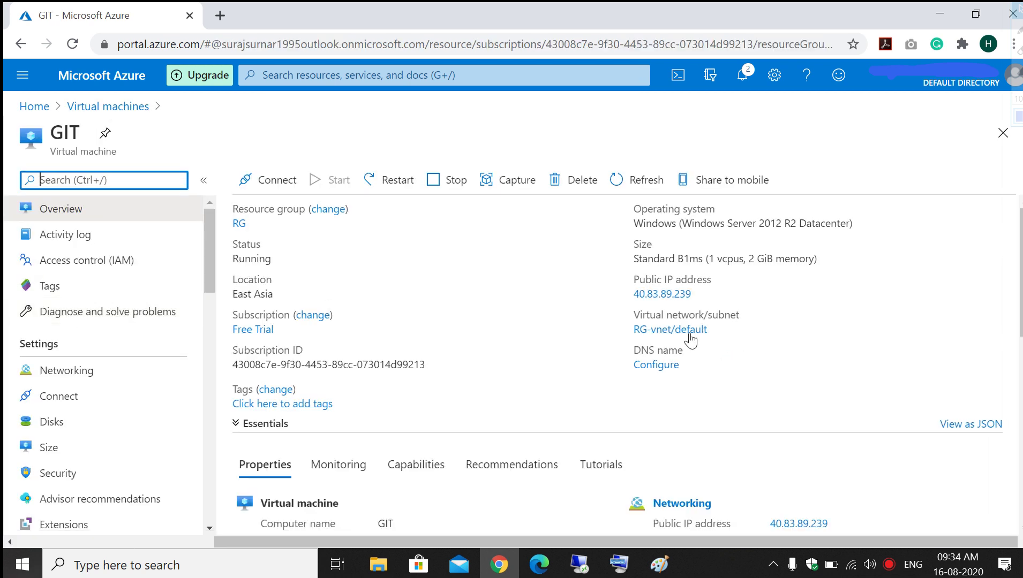
left_click(702, 294)
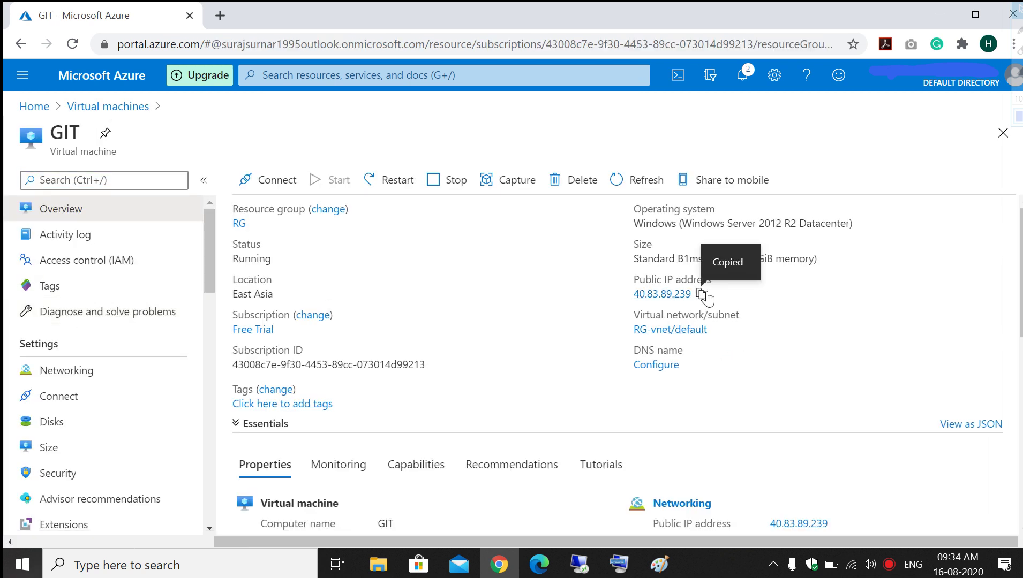
Try to connect to 40.83.89.239 with Remote Desktop Connection using the account password, and open a new Chrome tab.
left_click(583, 569)
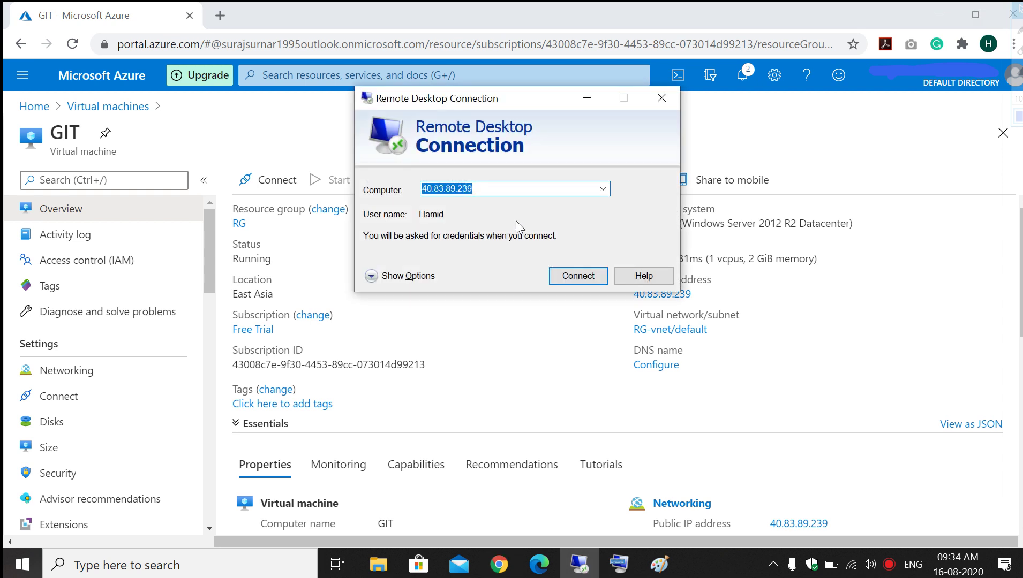
key("Return")
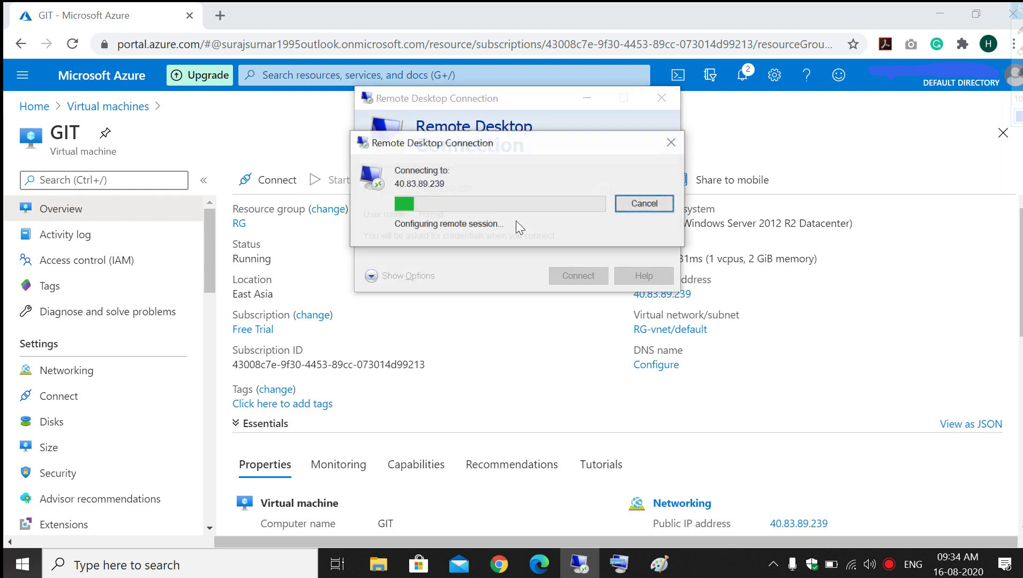
type("••••••••••••")
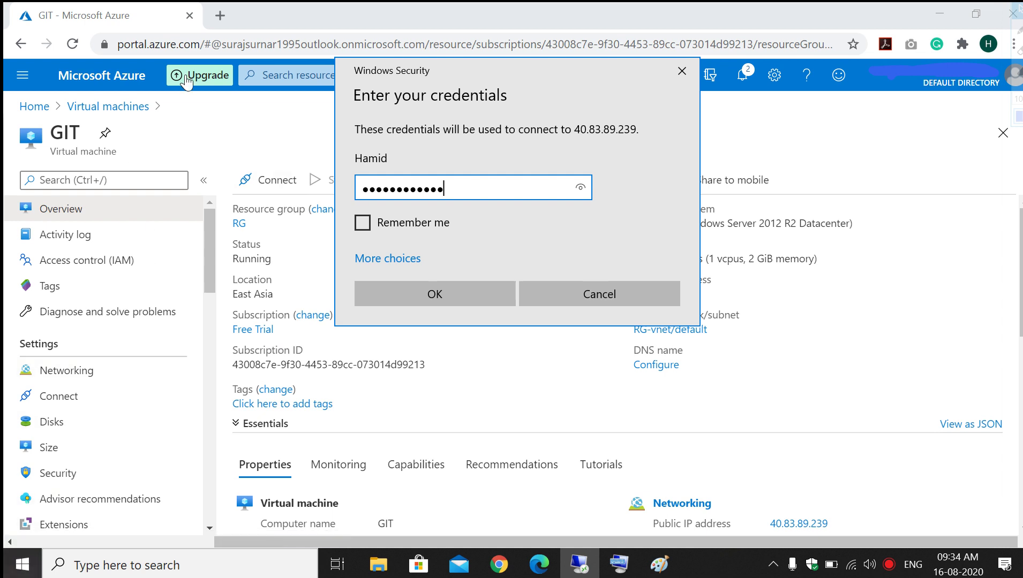
left_click(219, 17)
left_click(220, 18)
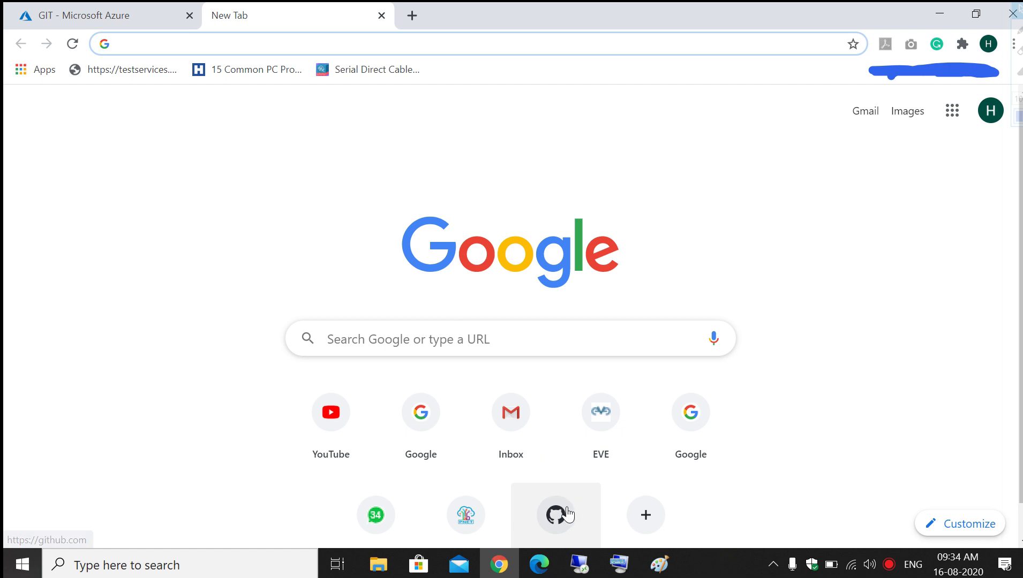
left_click(578, 564)
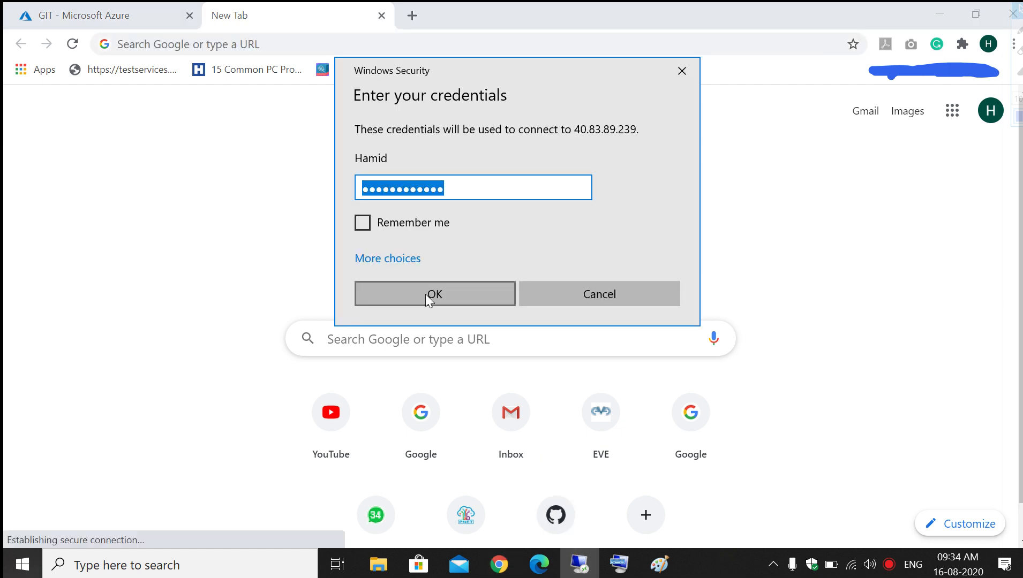
left_click(423, 289)
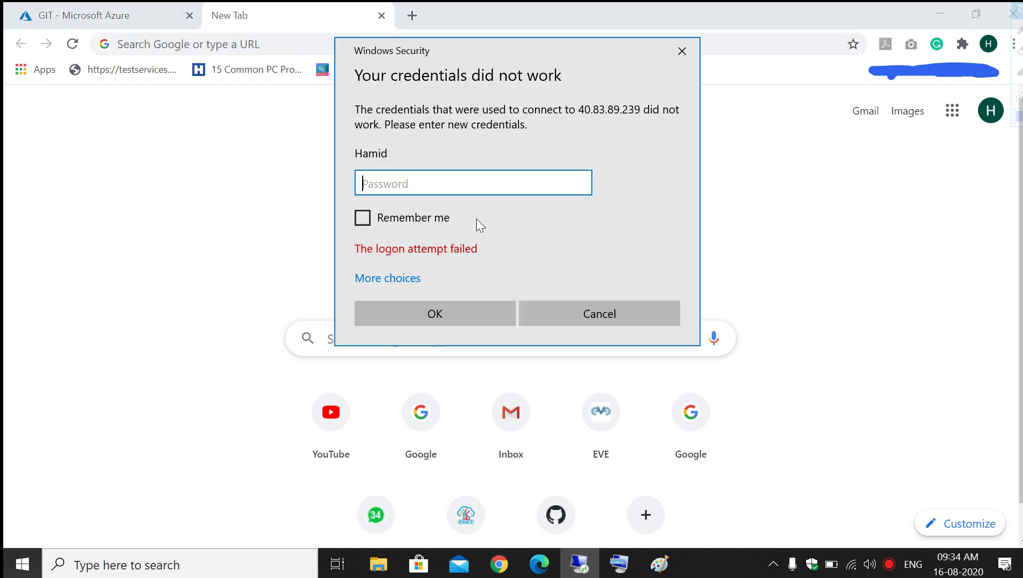
Re-enter the account password for the remote session and accept the untrusted certificate to connect.
type("•••••••••••")
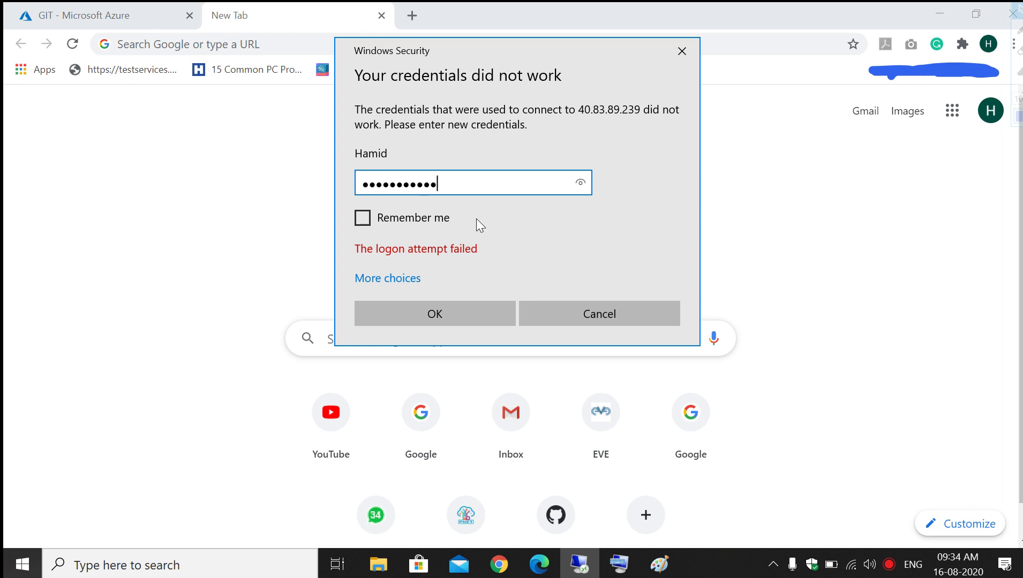
type("•")
key("Return")
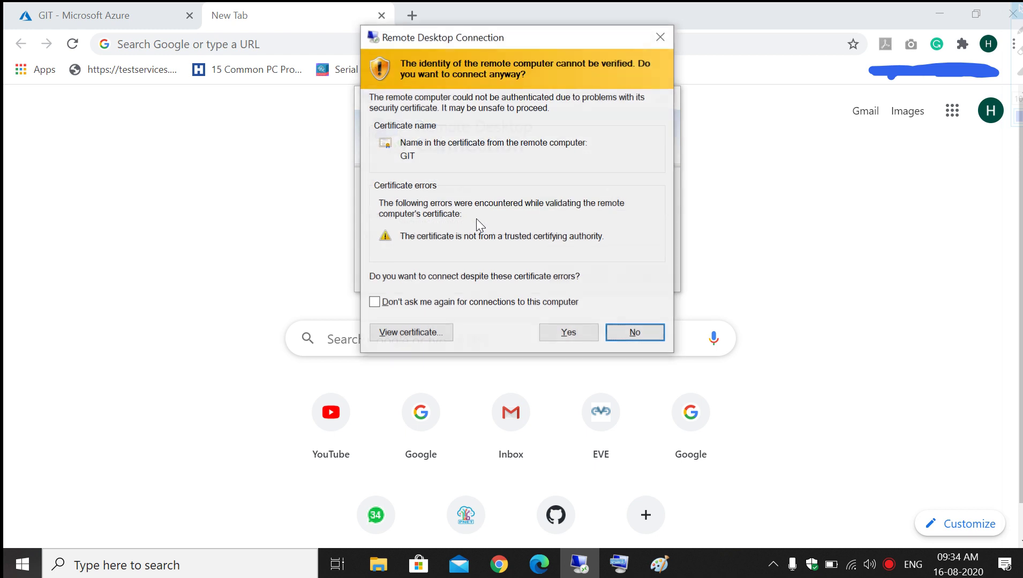
key("Left")
key("Return")
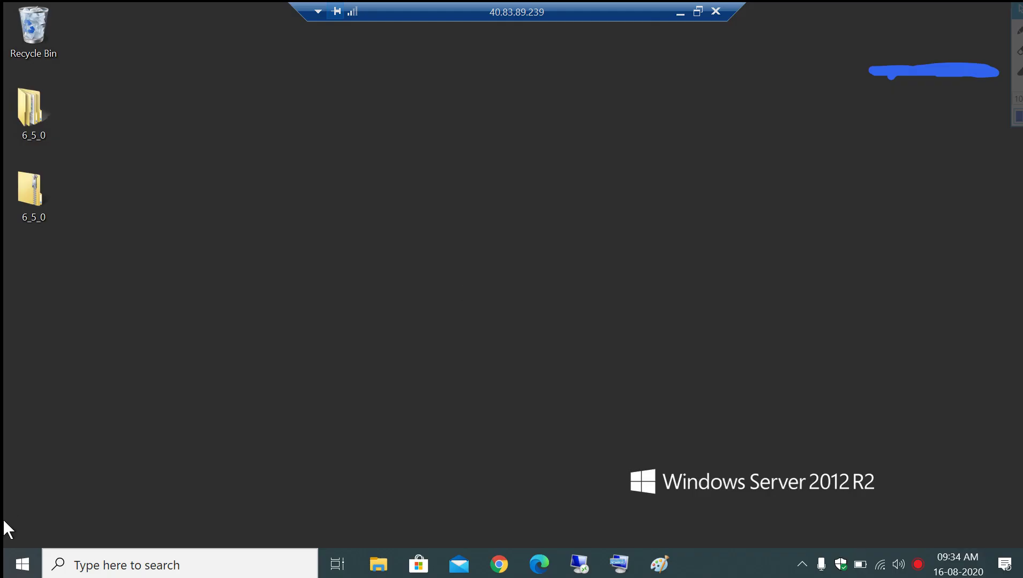
Open Internet Explorer on the remote server and go to google.com.
left_click(20, 562)
left_click(159, 11)
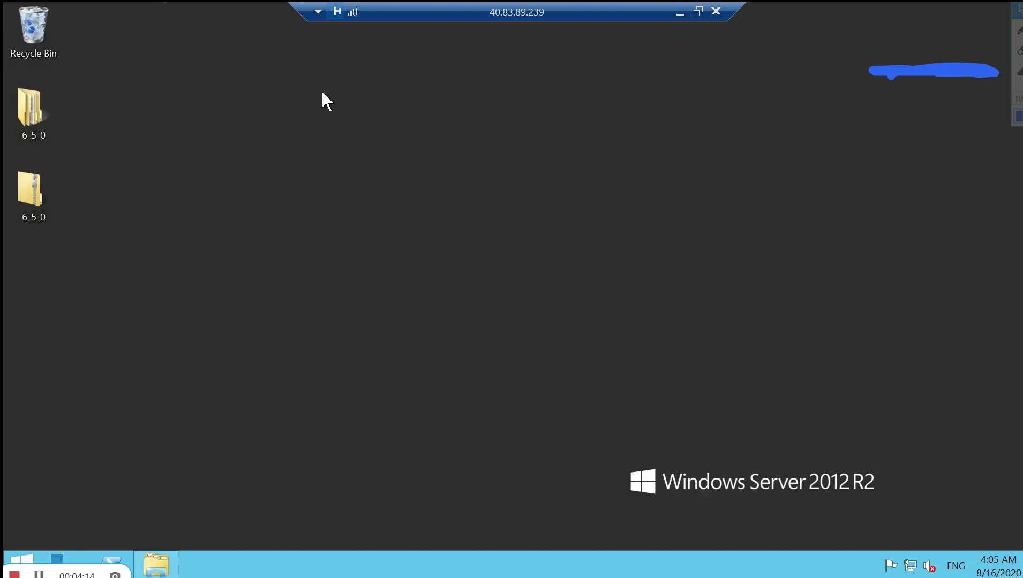
left_click(20, 562)
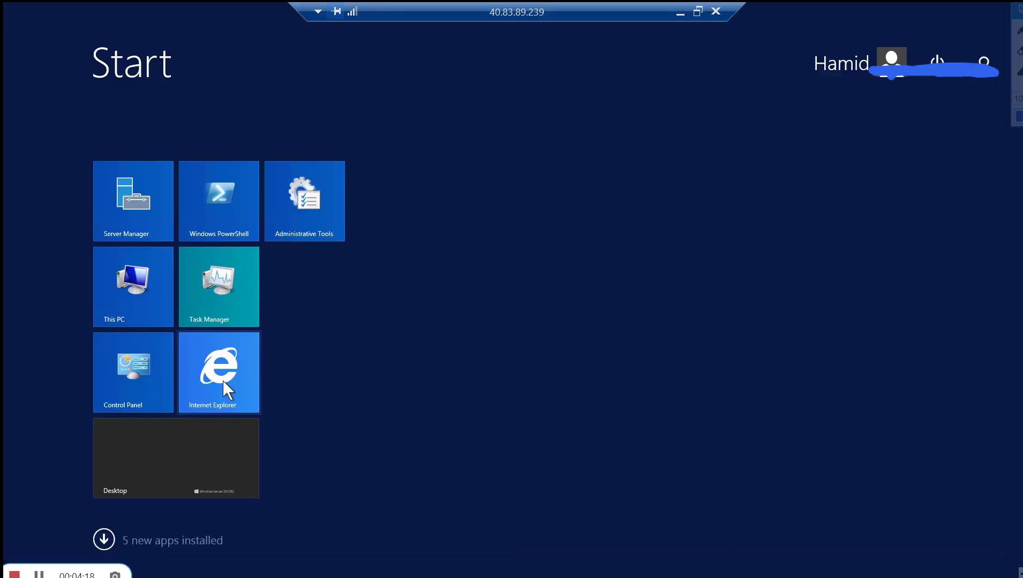
left_click(223, 382)
left_click(234, 31)
type("google.com/")
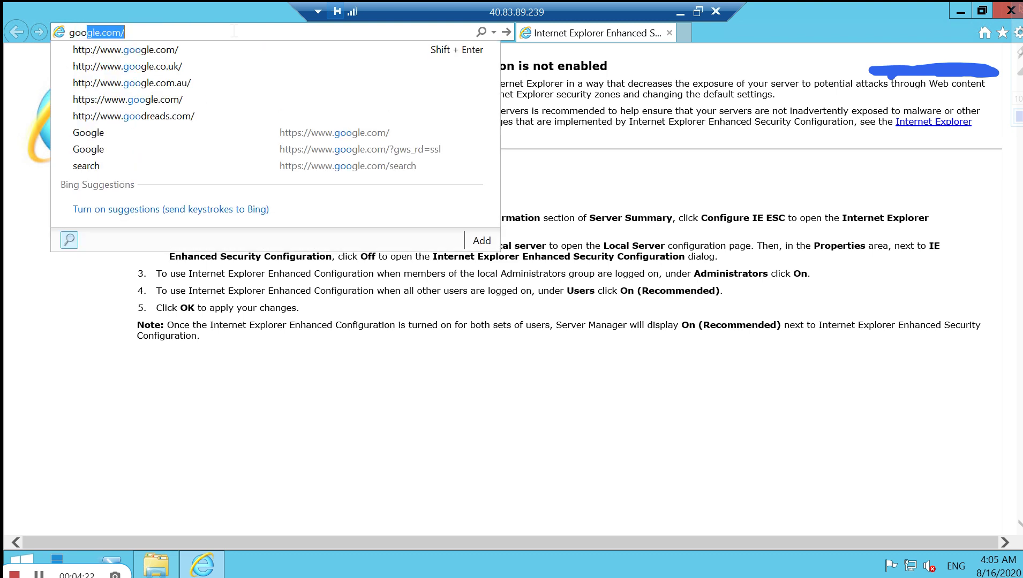
key("Return")
Search Google for "git download".
type("git ")
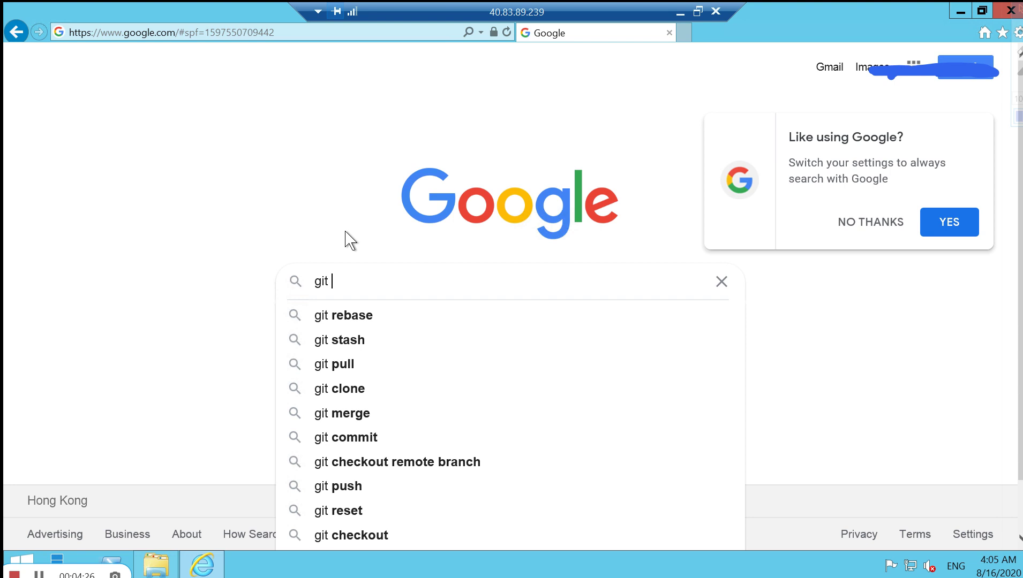
type("i")
key("BackSpace")
type("down")
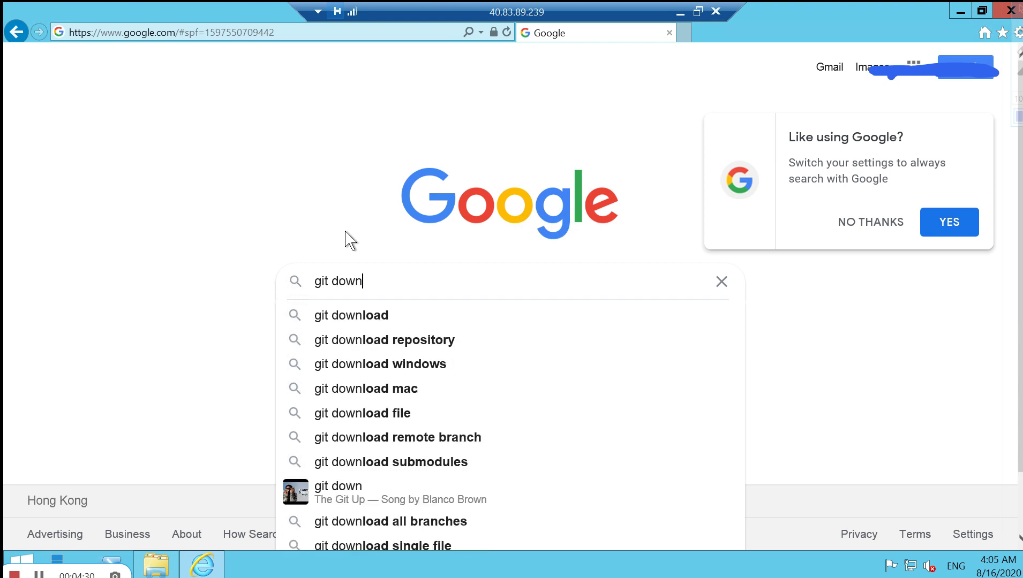
key("Down")
key("Return")
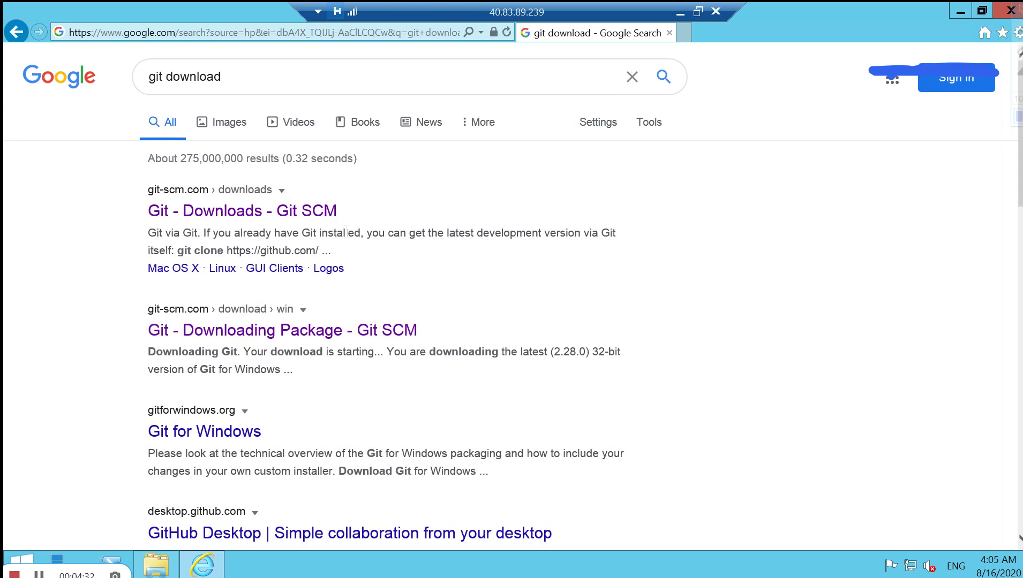
Open the Git SCM downloads page, choose the Windows version and cancel the download of Git-2.28.0-64-bit.exe.
left_click(230, 222)
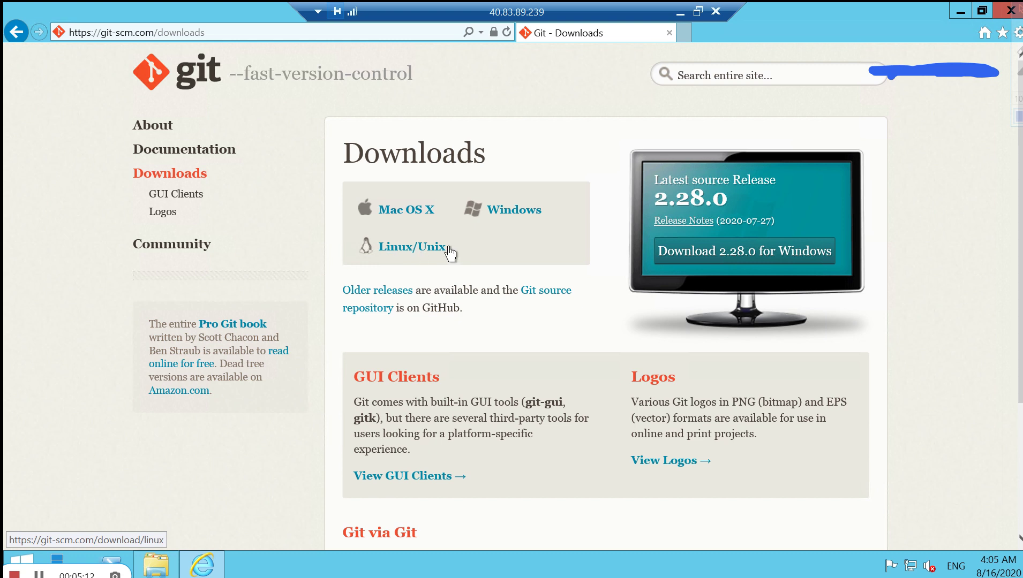
left_click(505, 218)
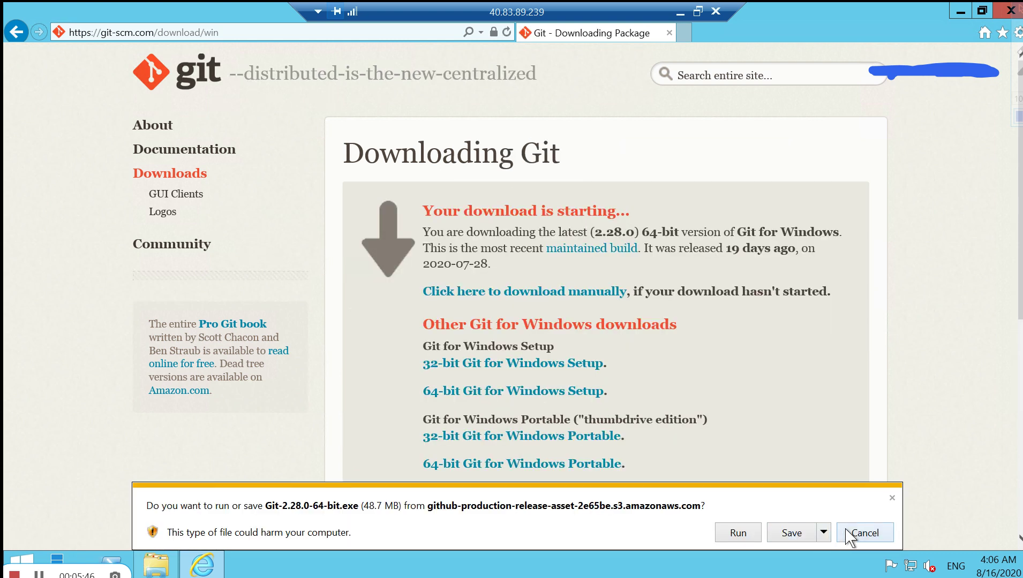
left_click(851, 534)
Run the Git-2.28.0-64-bit installer from the Downloads folder and allow it past the security warning.
left_click(156, 569)
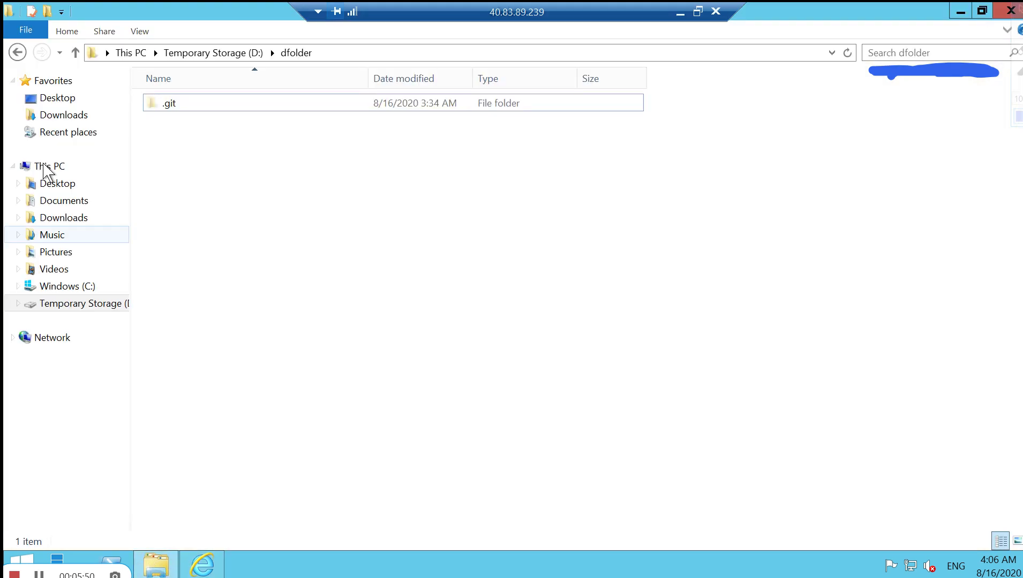
left_click(62, 219)
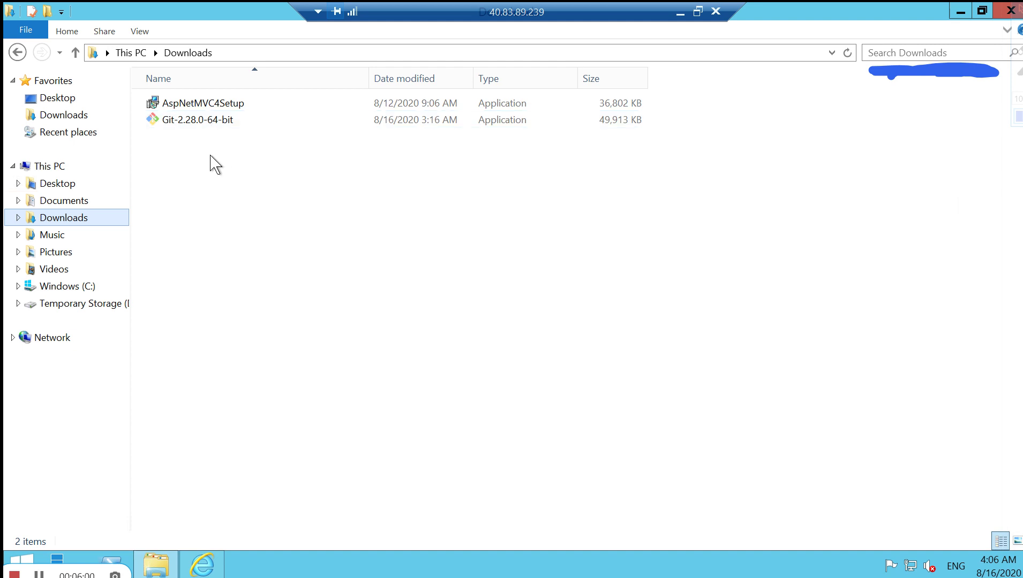
left_click(189, 126)
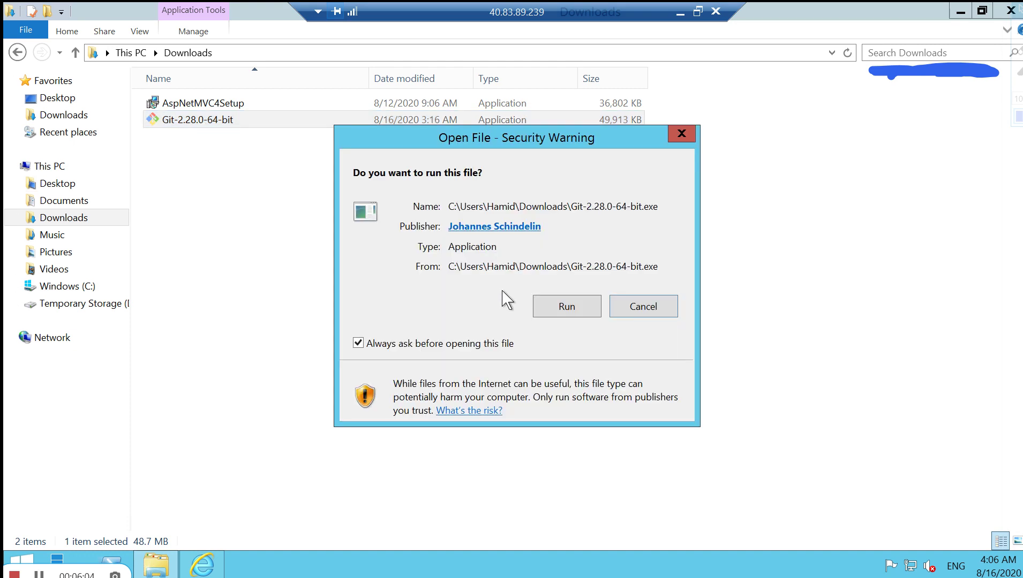
left_click(557, 310)
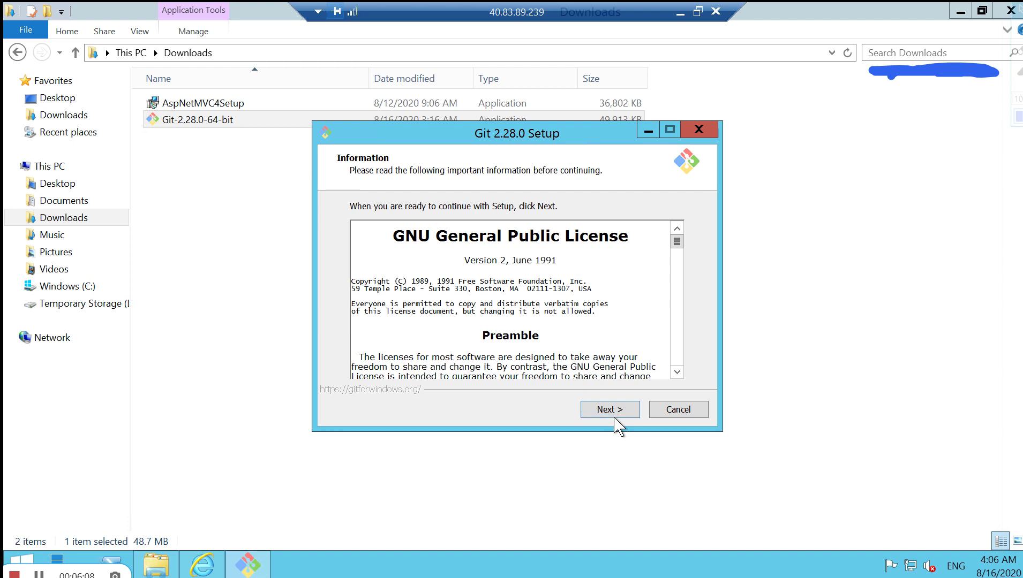
Proceed past the license and choose to install into the existing C:\Program Files\Git folder.
left_click(613, 415)
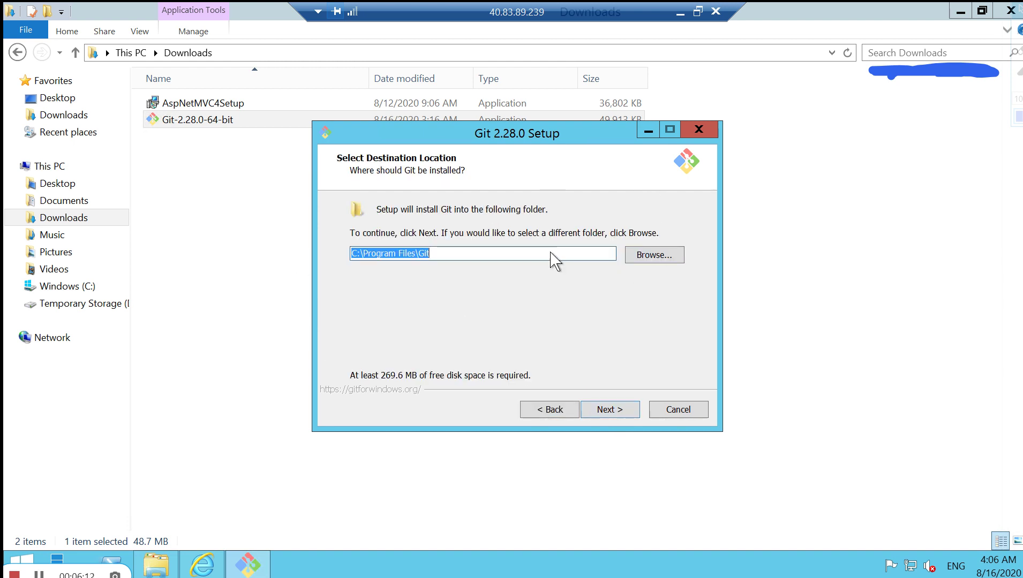
left_click(601, 413)
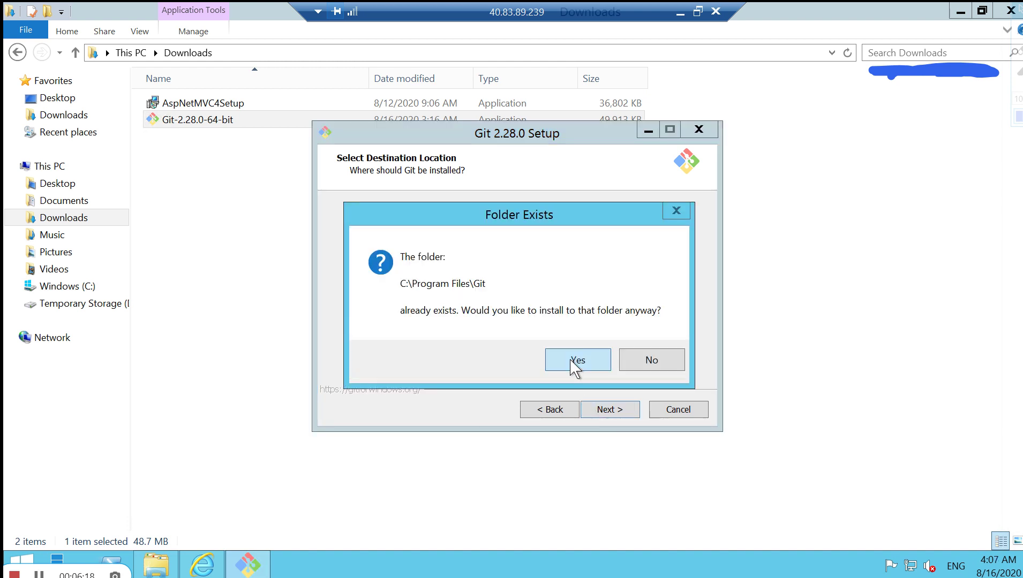
left_click(574, 364)
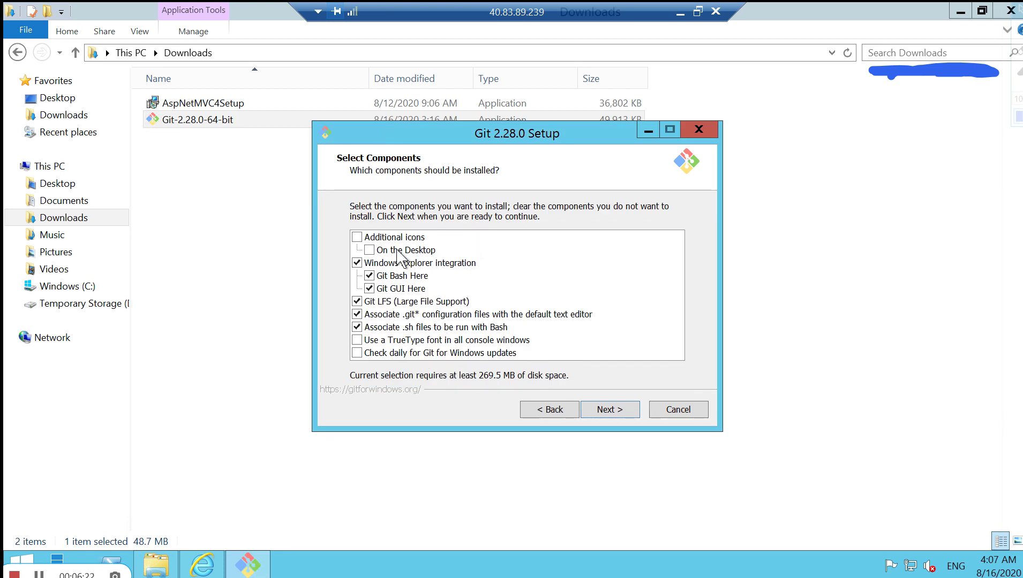
Add the desktop icon component and keep the Git Start Menu folder and Vim as the default editor.
left_click(369, 250)
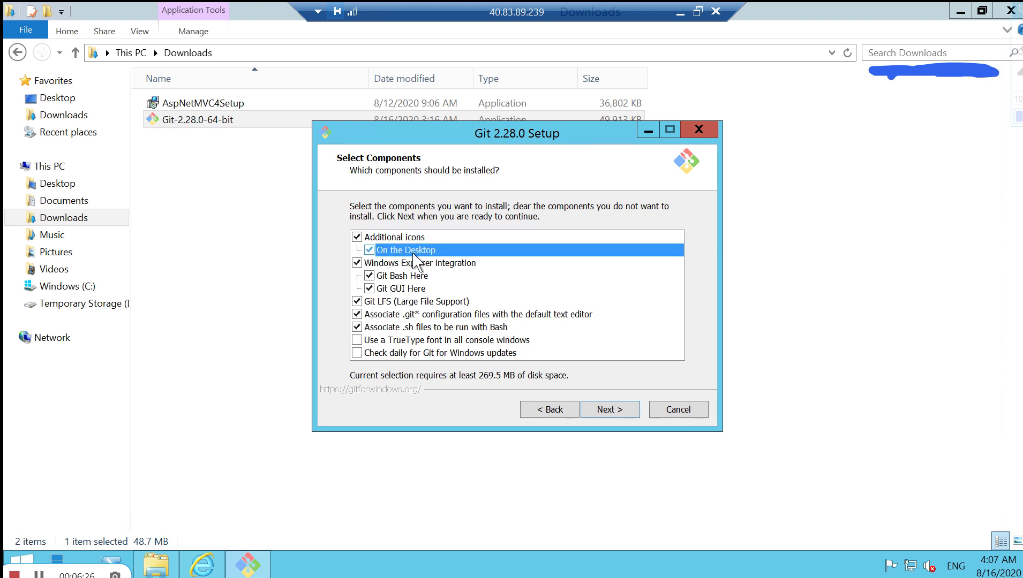
left_click(610, 409)
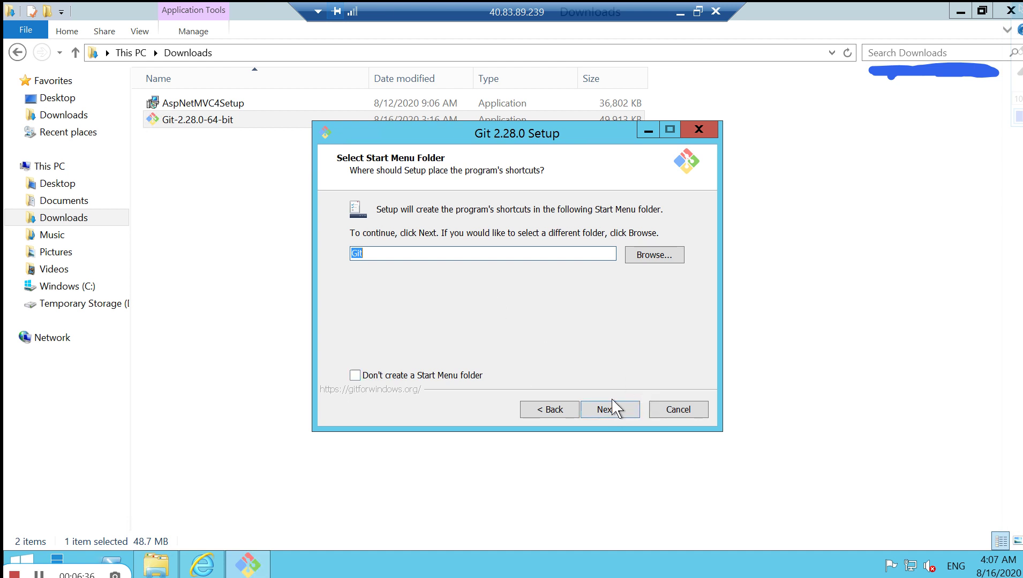
left_click(610, 409)
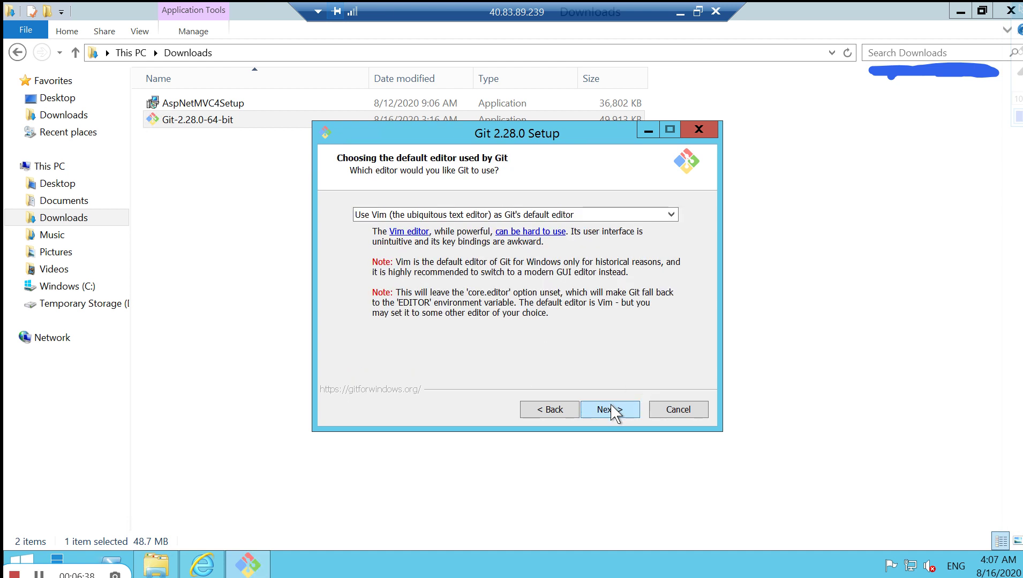
left_click(611, 410)
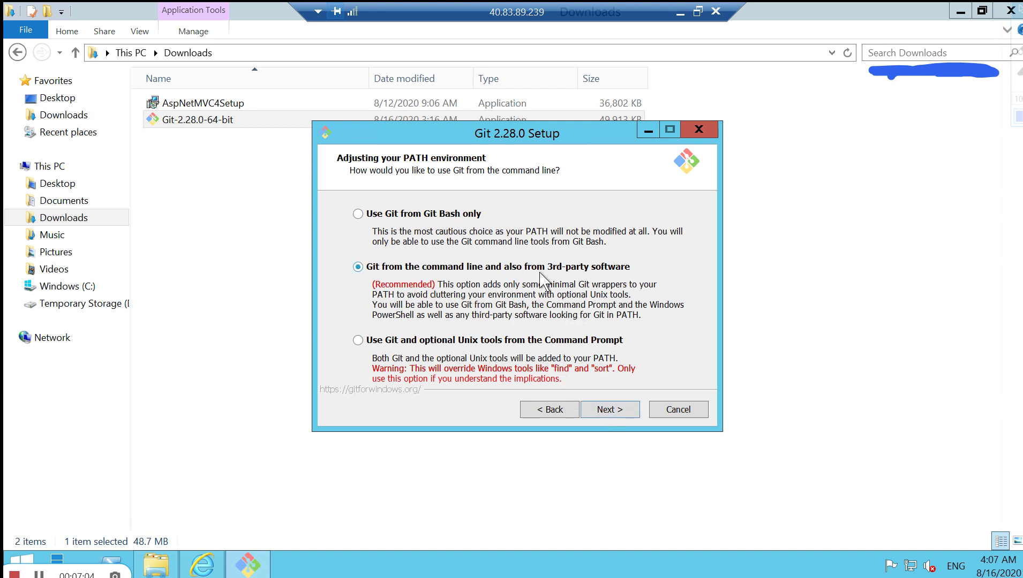
Keep Git usable from the command line and 3rd-party software, with the OpenSSL library and the MinTTY terminal.
left_click(604, 416)
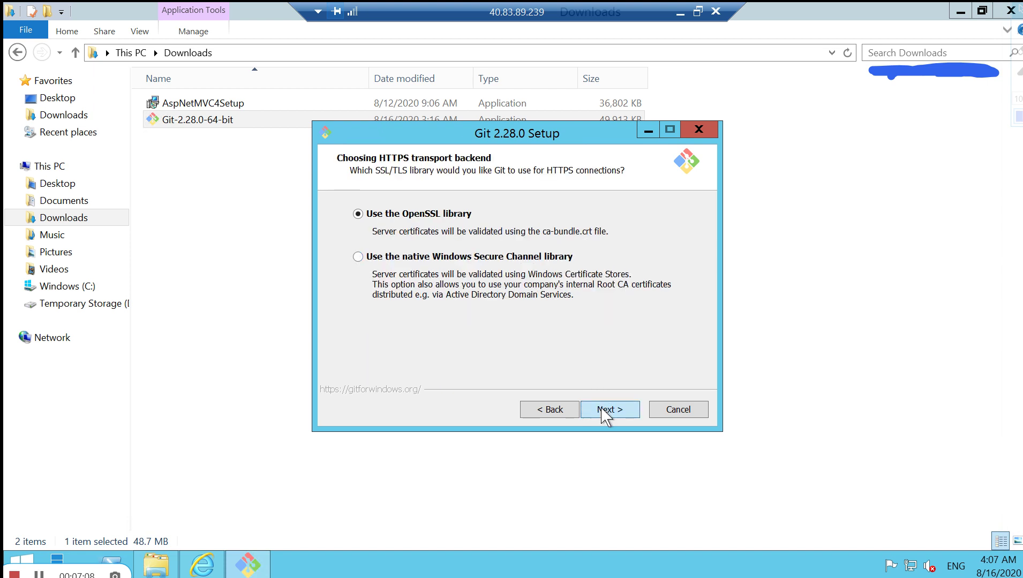
left_click(601, 410)
left_click(615, 412)
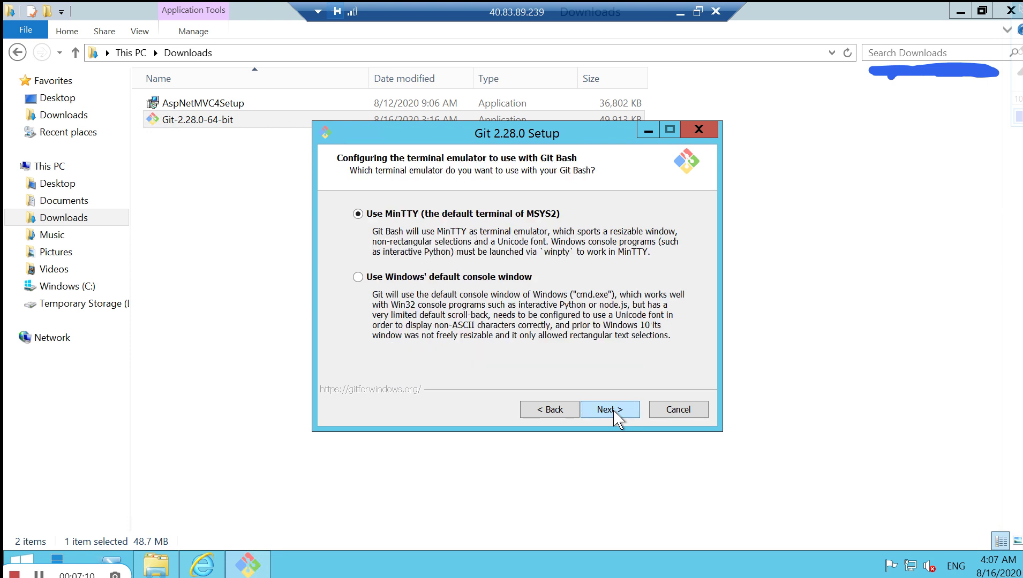
left_click(616, 415)
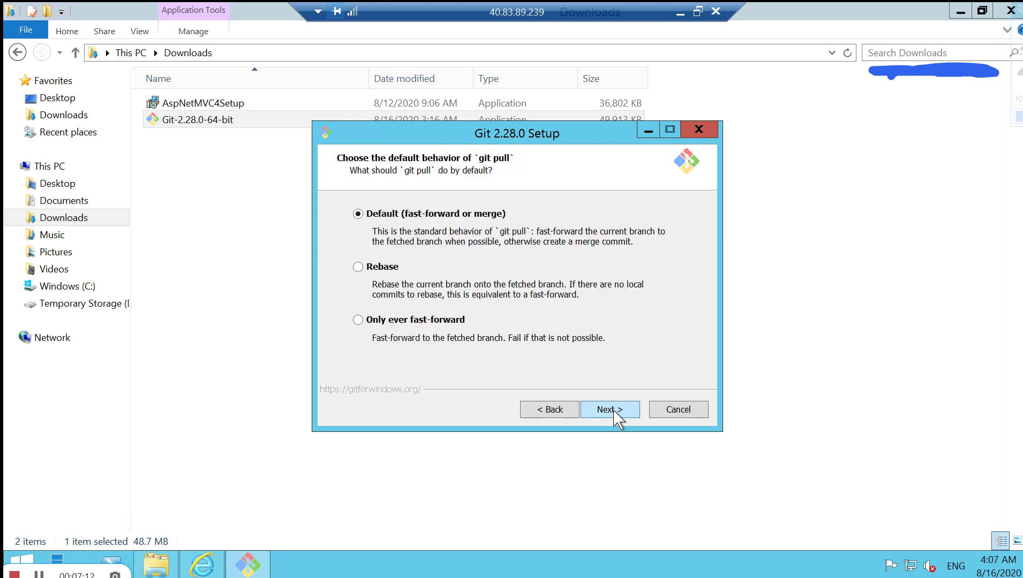
Keep the default git pull behavior, Git Credential Manager and file system caching, and start the installation without experimental pseudo console support.
left_click(617, 419)
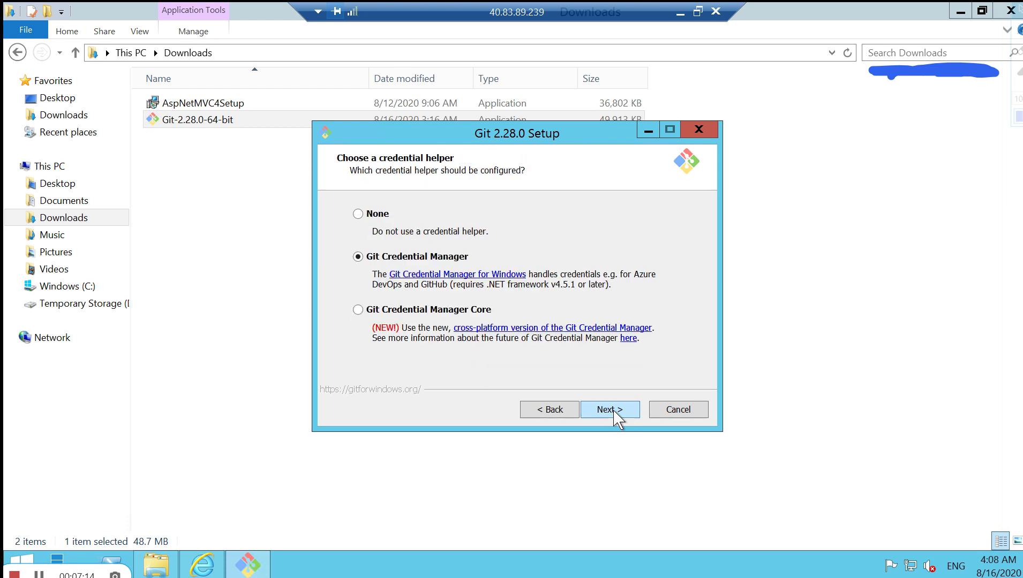
left_click(617, 419)
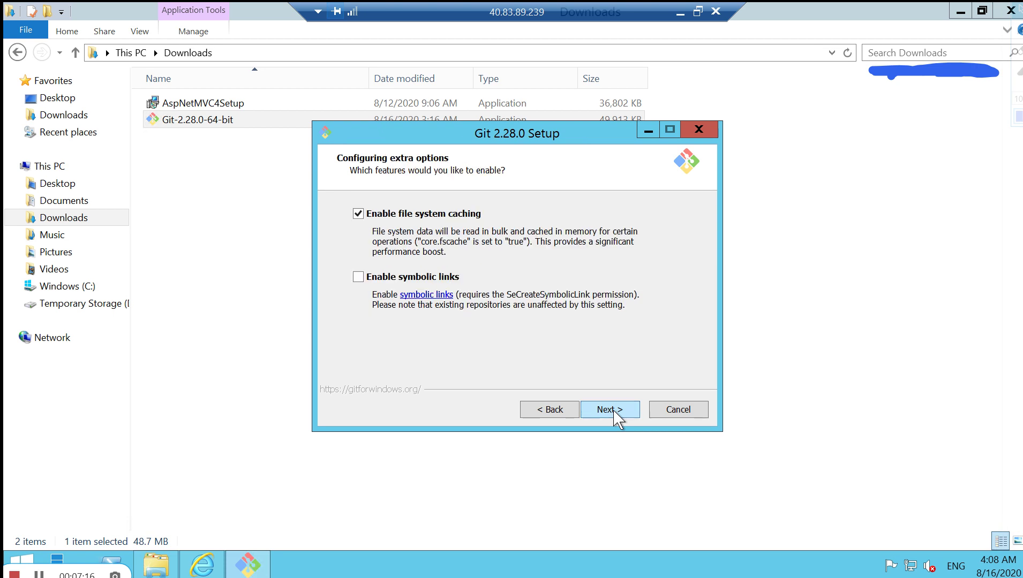
left_click(617, 419)
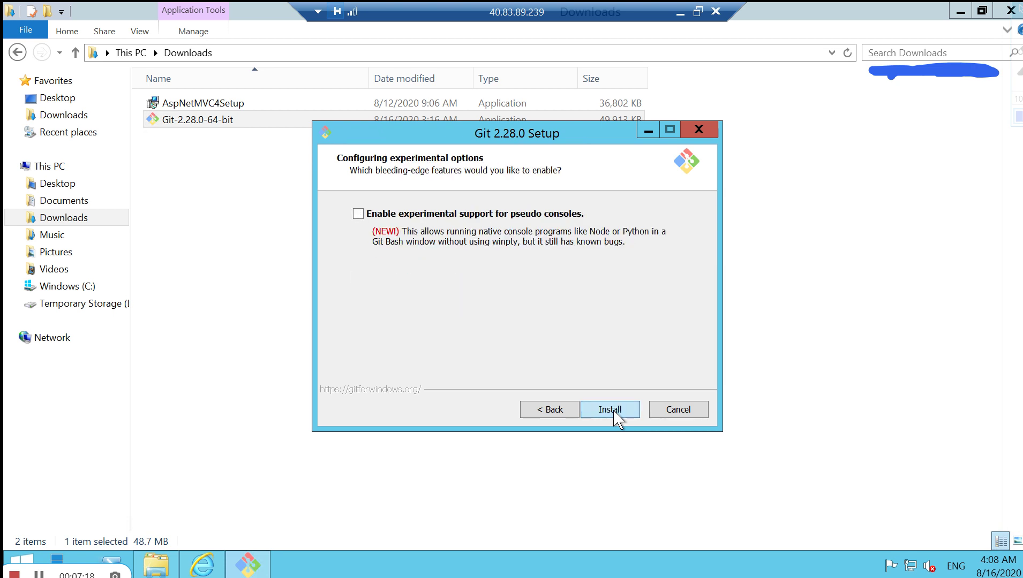
left_click(614, 414)
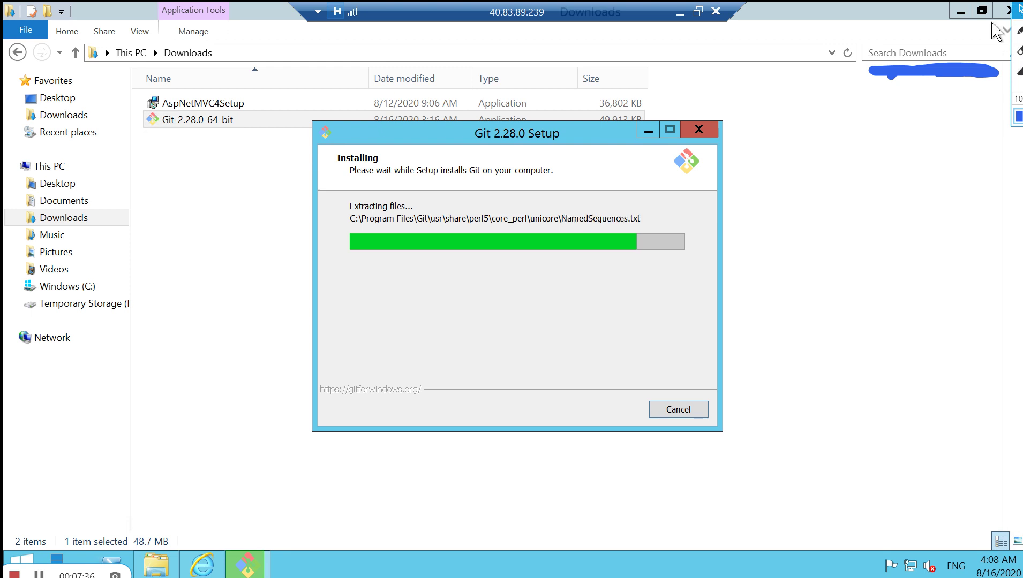
Minimize the File Explorer and Internet Explorer windows and finish the Git setup without viewing the release notes or launching Git Bash.
left_click(967, 11)
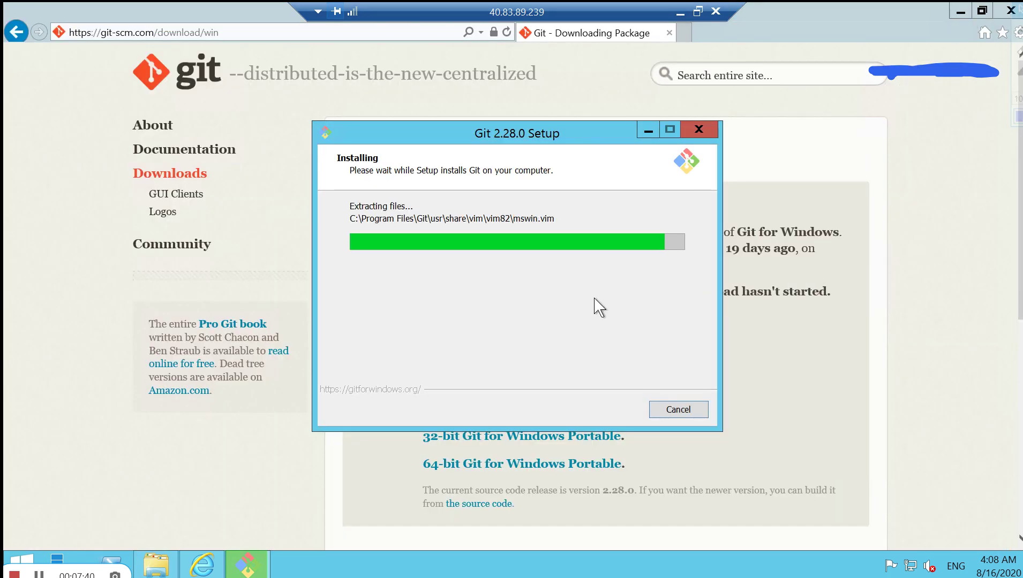
left_click(956, 10)
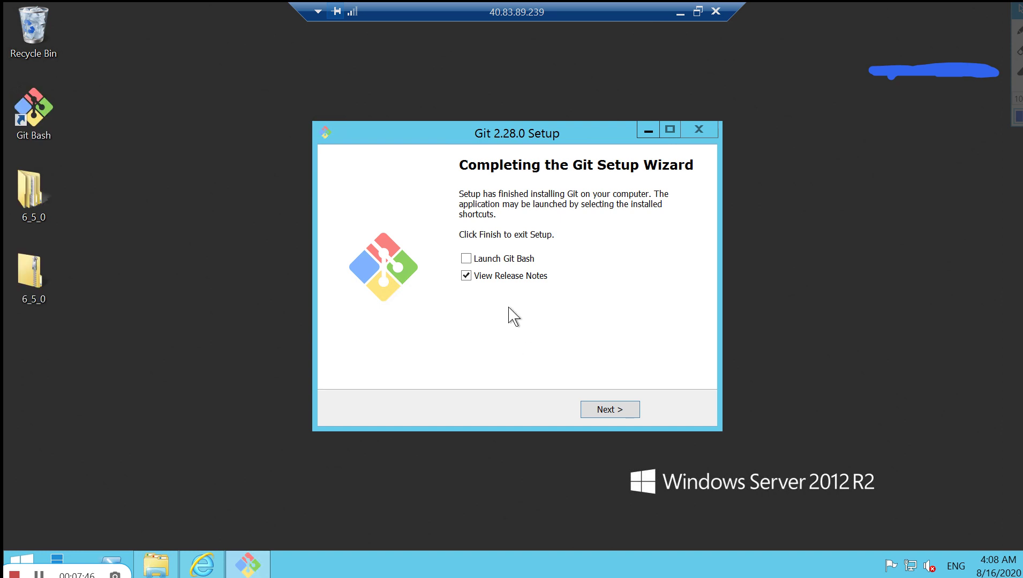
left_click(467, 278)
left_click(476, 257)
left_click(470, 259)
left_click(626, 409)
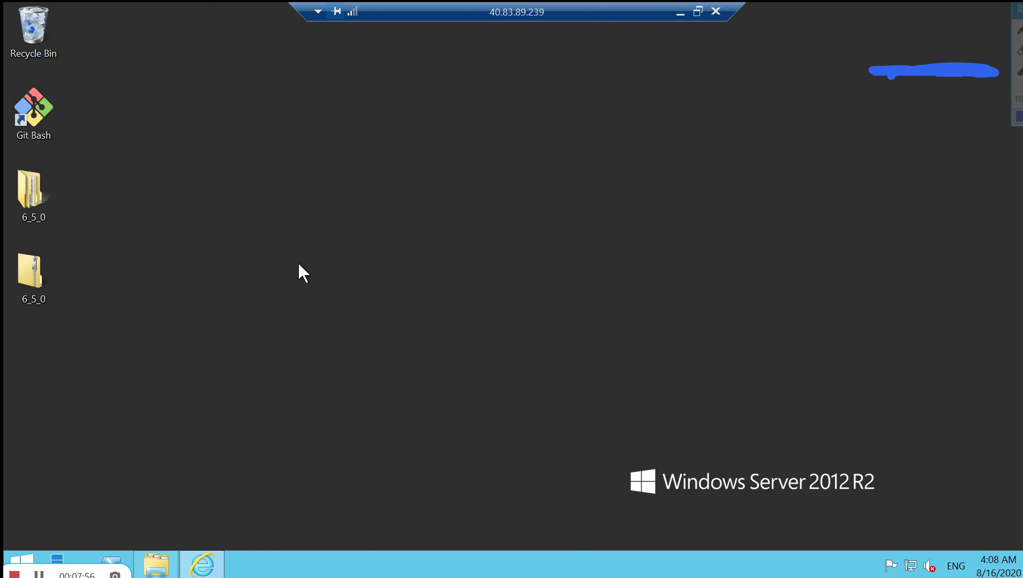
Empty the Recycle Bin on the remote desktop and confirm the permanent deletion.
right_click(28, 18)
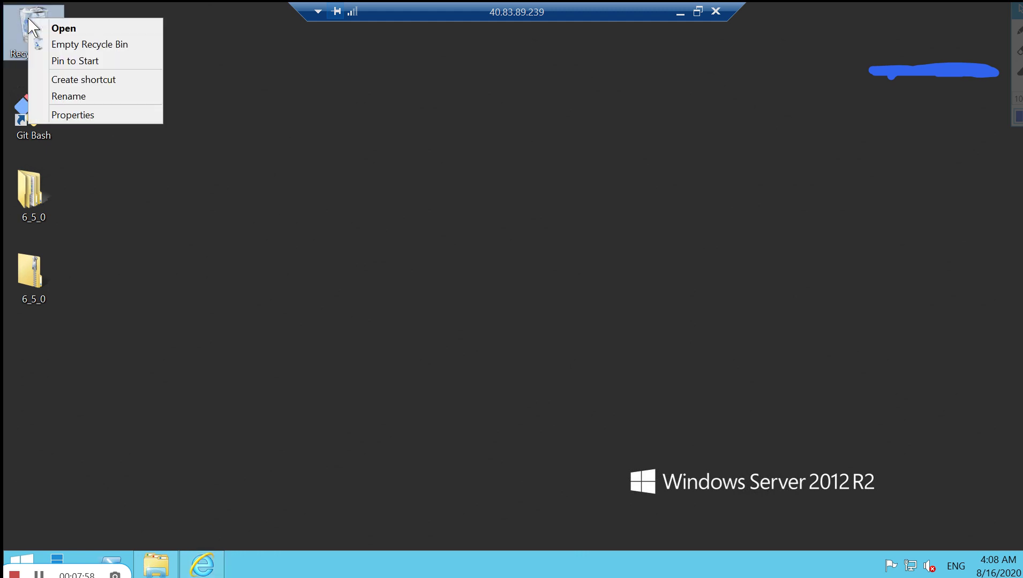
left_click(69, 48)
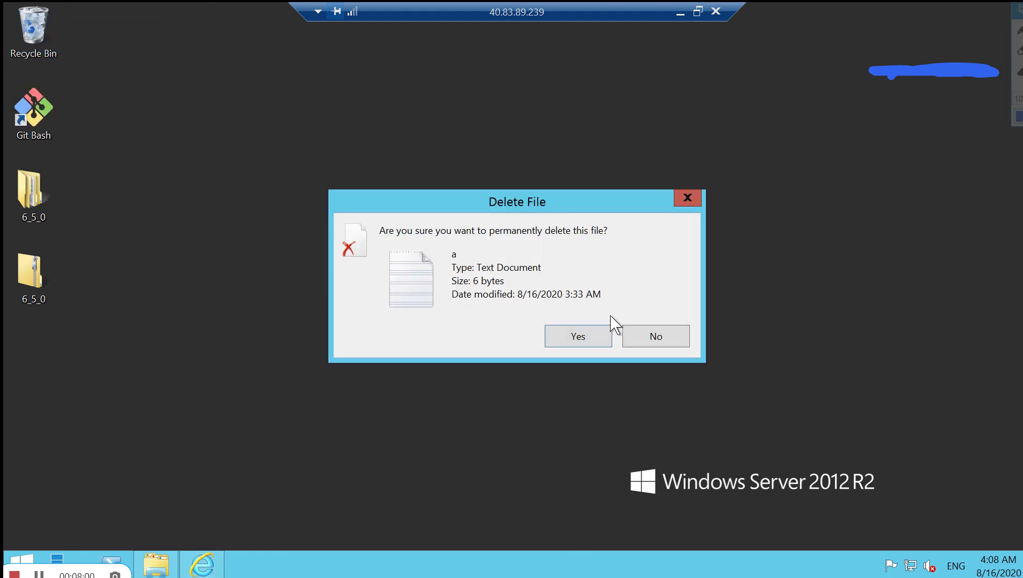
key("Return")
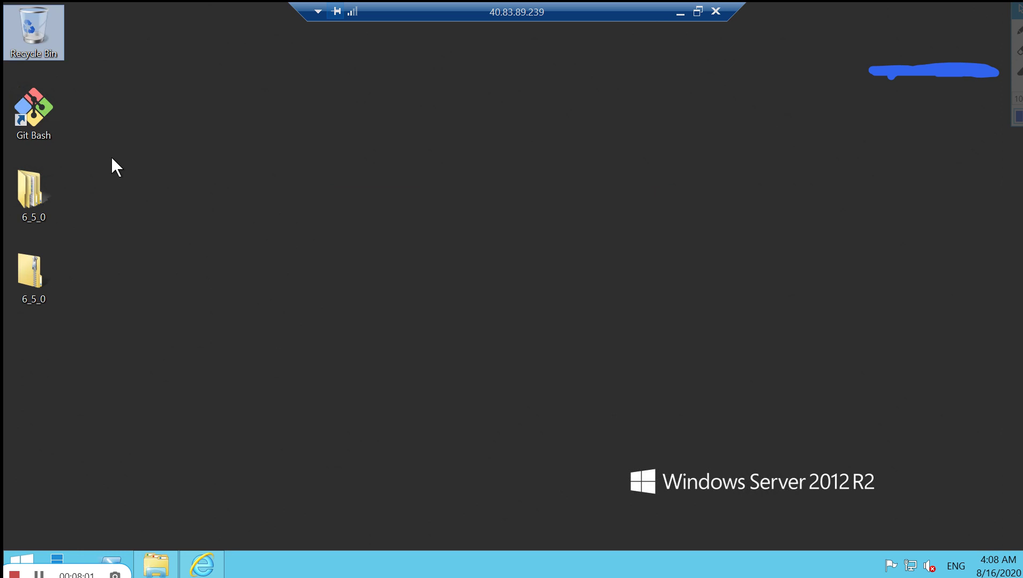
Launch Git Bash from its desktop shortcut and move its window toward the middle of the desktop.
double_click(45, 123)
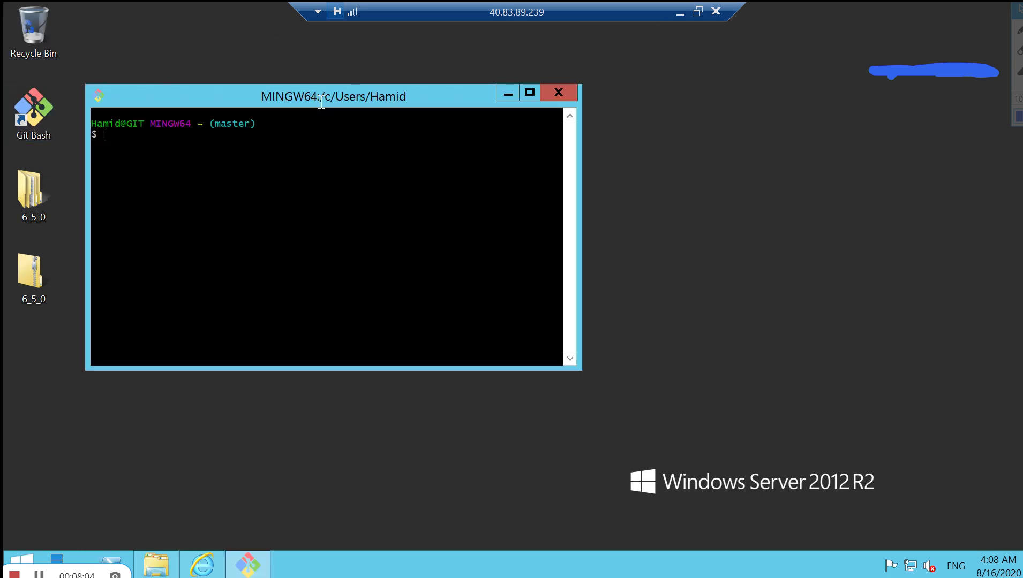
left_click_drag(346, 100, 547, 139)
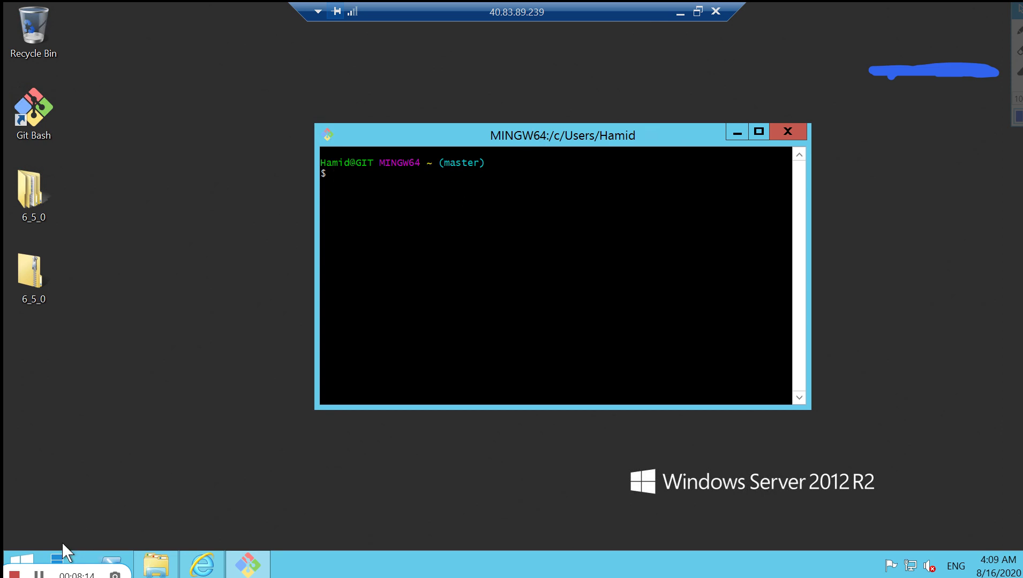
left_click(127, 384)
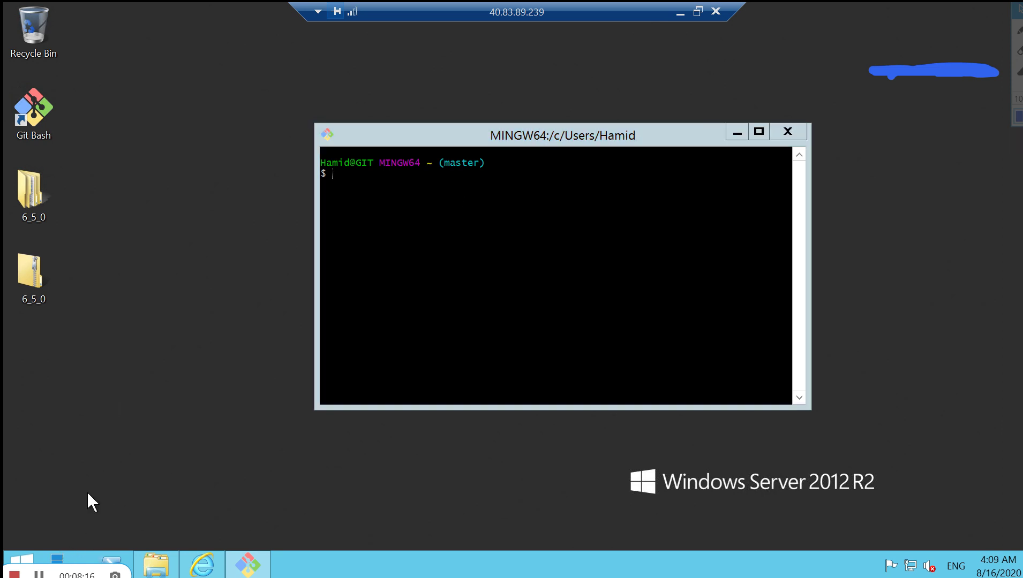
Open Windows PowerShell on the remote server and arrange its window so that it partly overlaps the Git Bash window.
left_click(113, 560)
left_click_drag(236, 50, 819, 183)
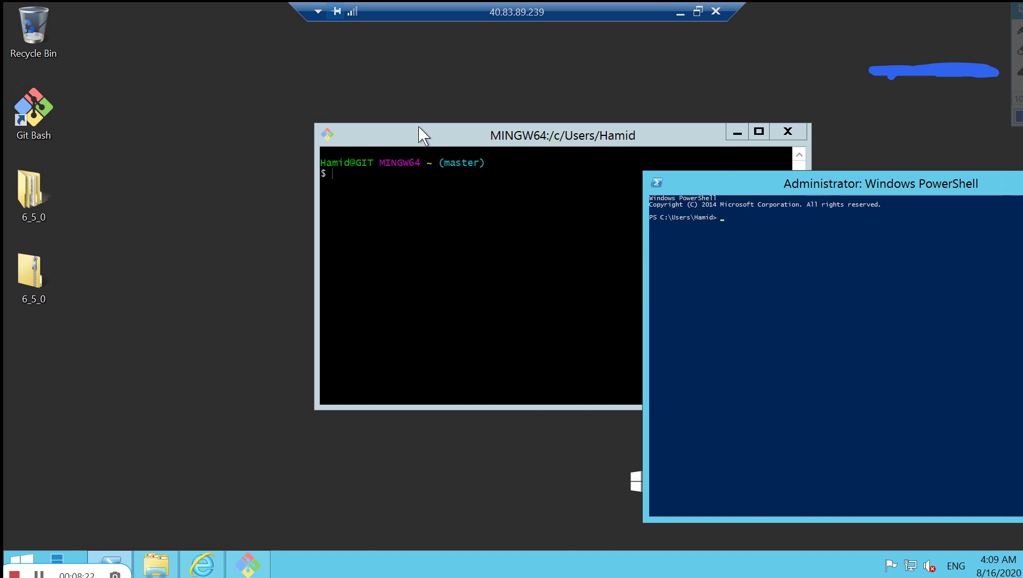
left_click_drag(419, 134, 203, 121)
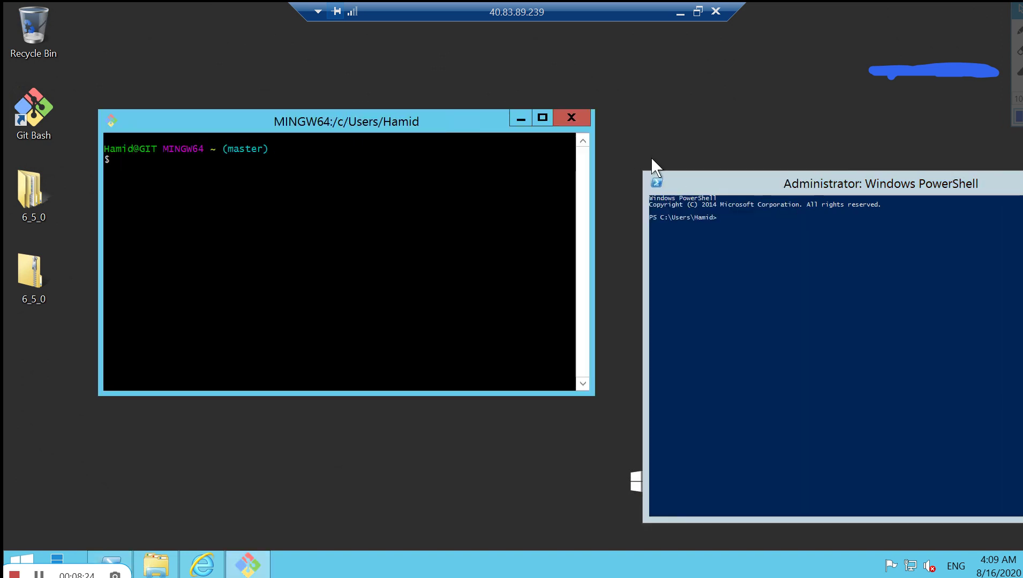
left_click_drag(804, 185, 574, 155)
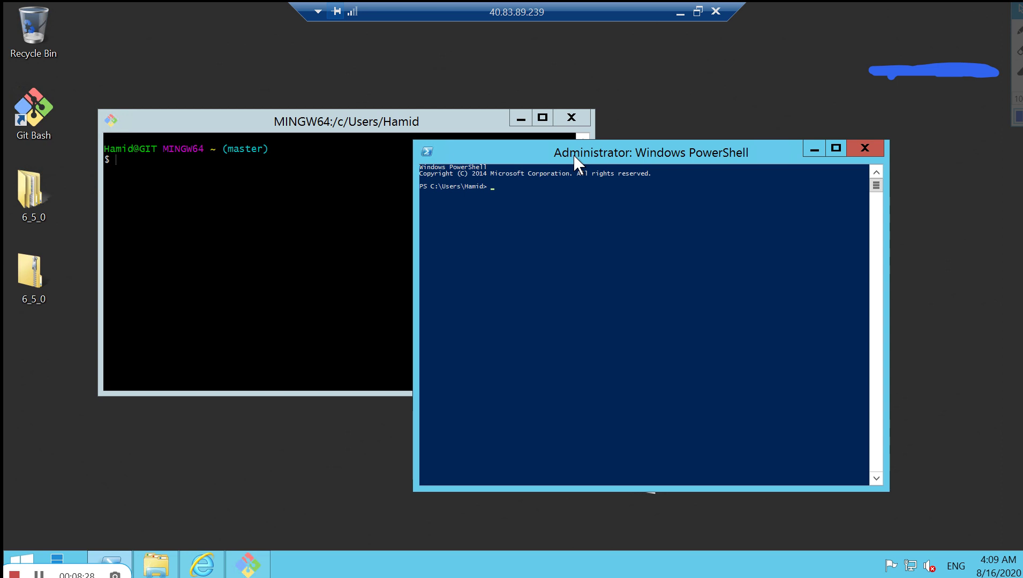
left_click(680, 12)
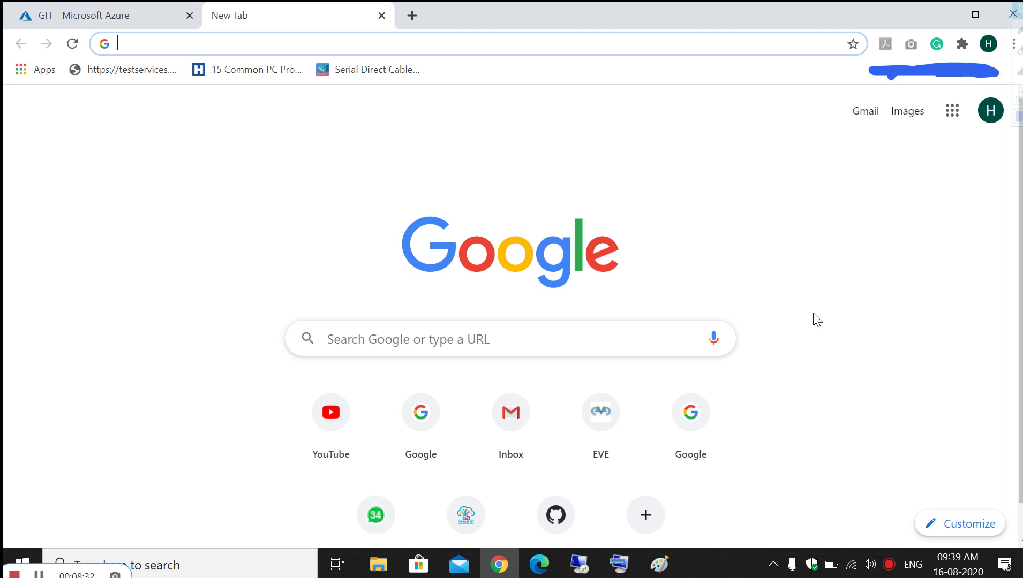
left_click(579, 564)
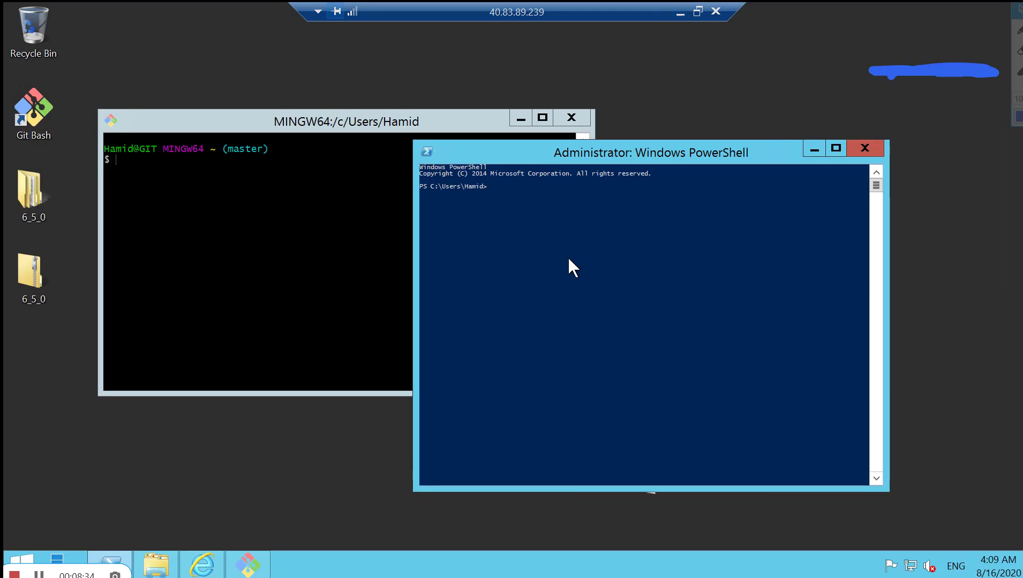
left_click(678, 11)
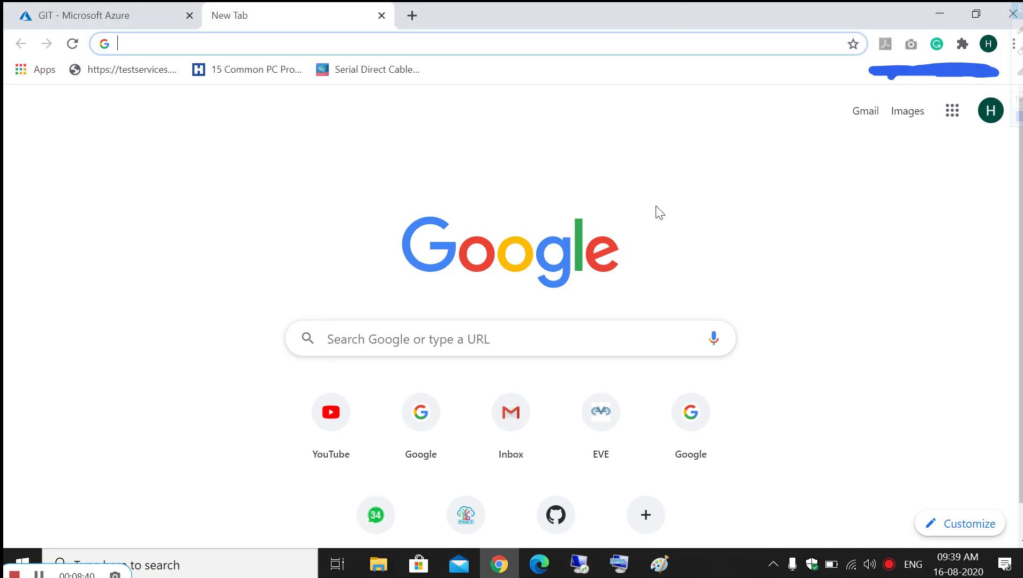
left_click(575, 576)
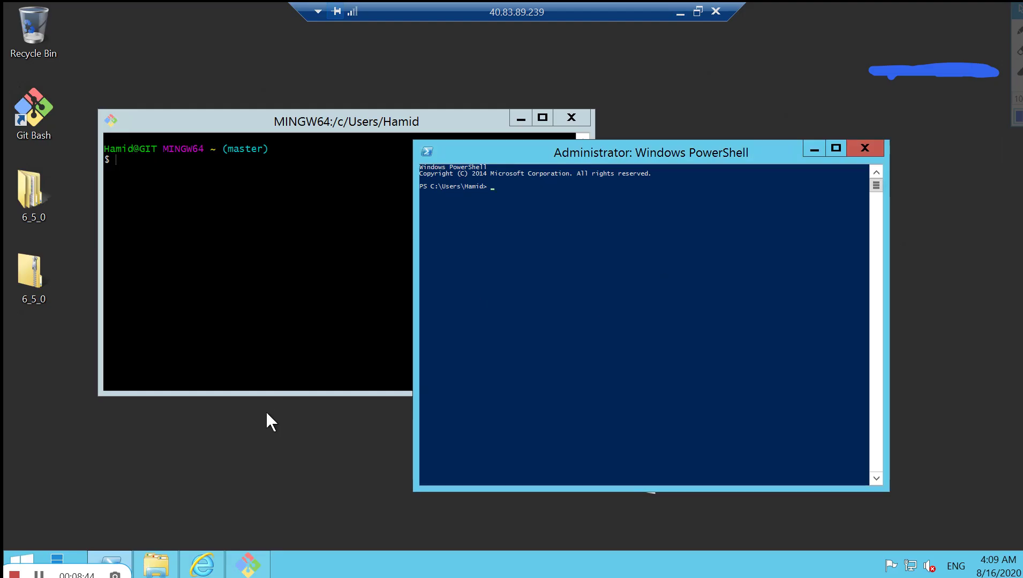
Open a Command Prompt with the Run command cmd and place its window below the other two terminals.
key("super+r")
type("cmd")
key("Return")
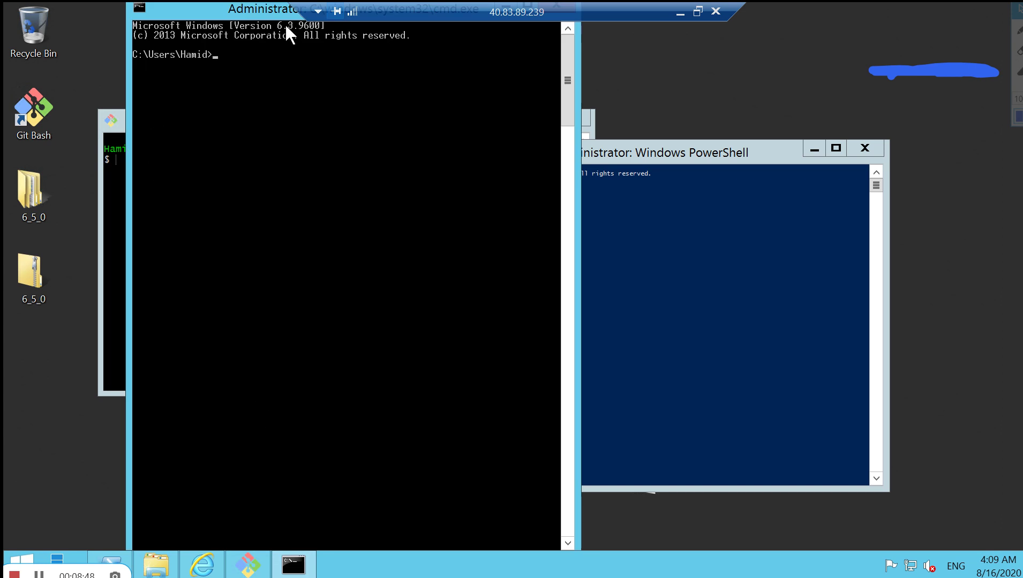
left_click_drag(278, 12, 385, 270)
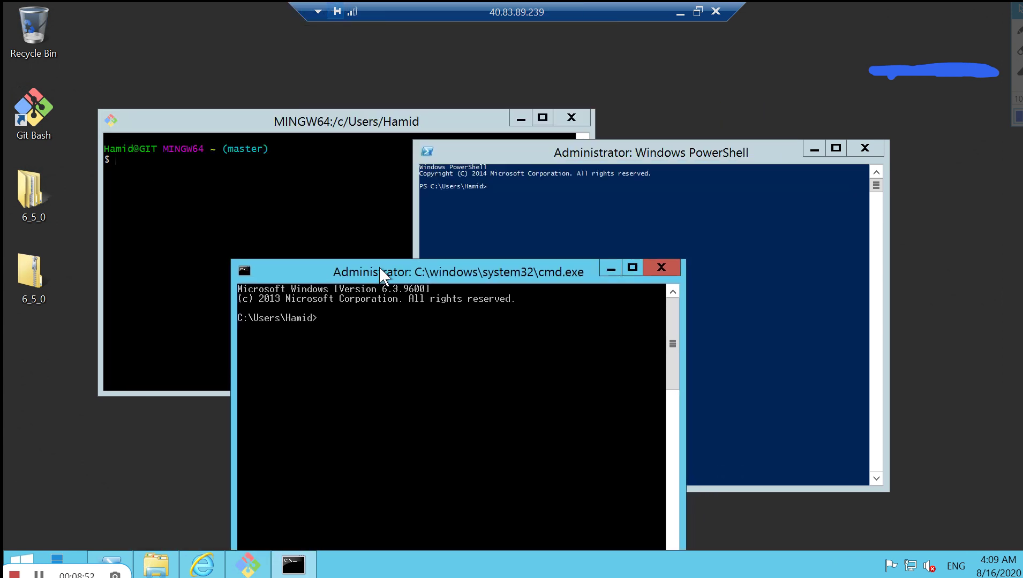
Check the installed Git version in Git Bash with the git version command.
left_click(281, 189)
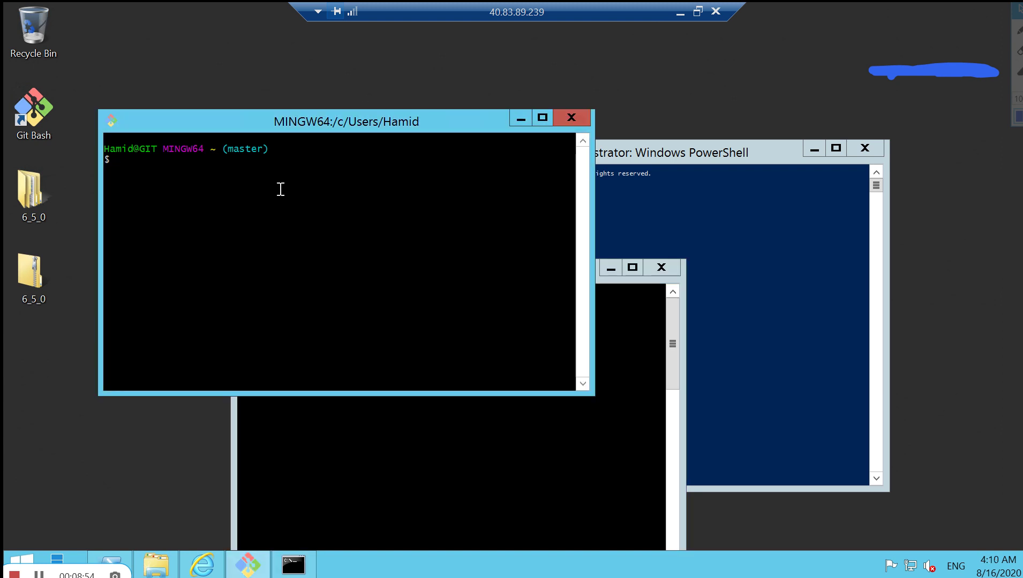
type("git version")
key("Return")
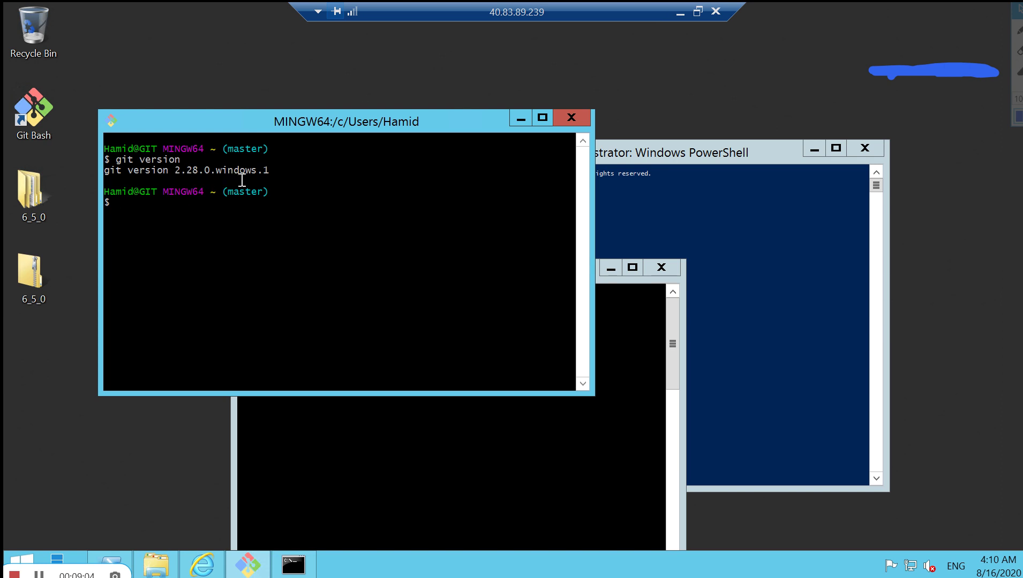
Check the installed Git version in Windows PowerShell.
left_click(659, 224)
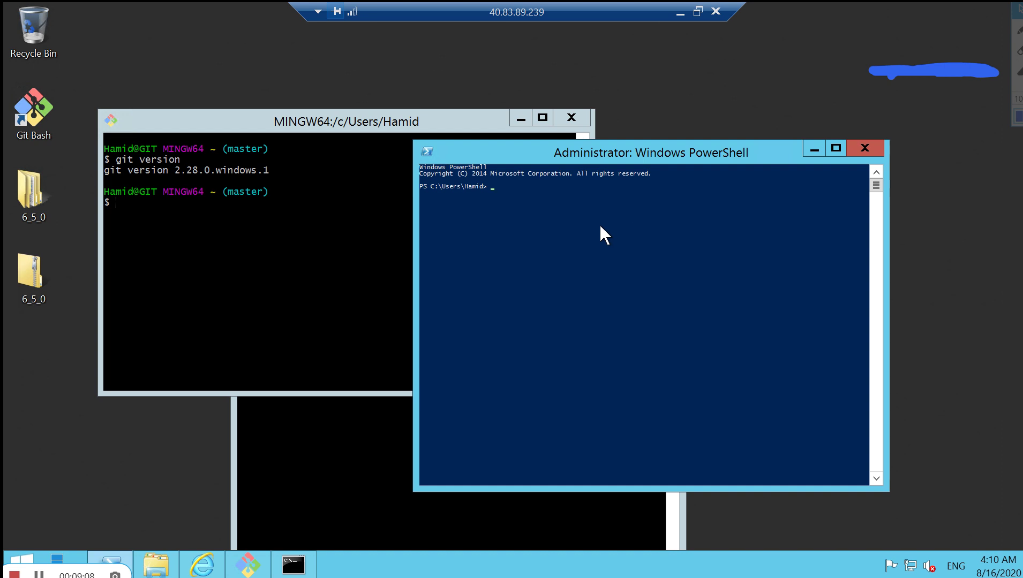
type("git v")
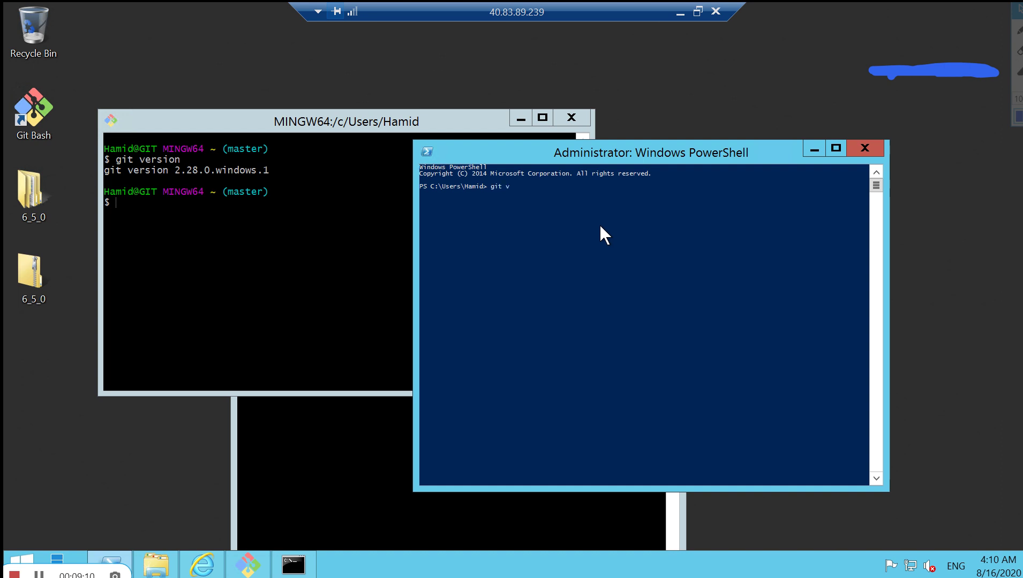